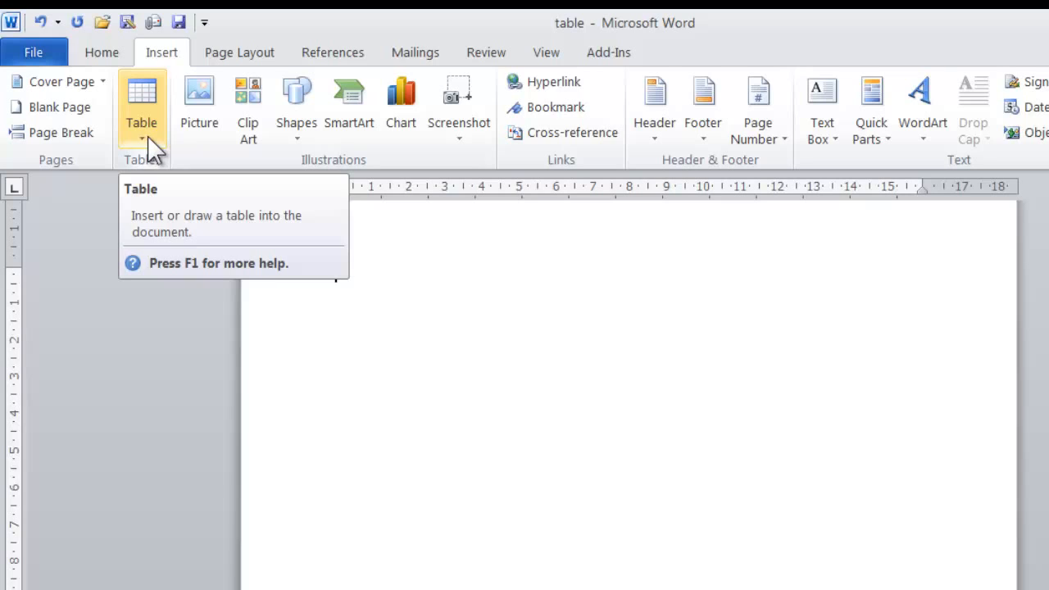
Insert a 9x7 table into the blank document.
click(150, 146)
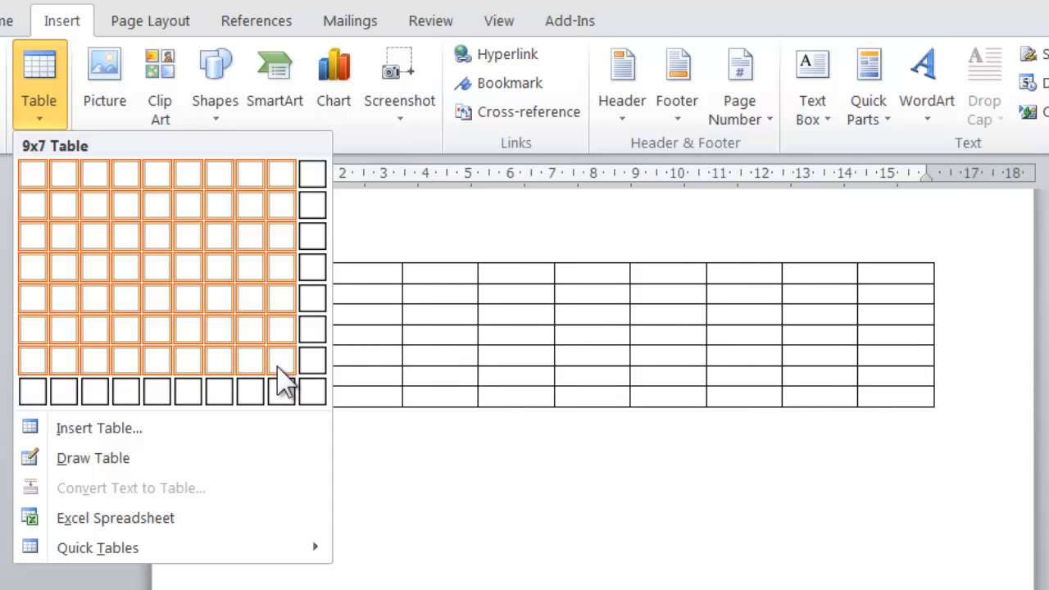
click(278, 367)
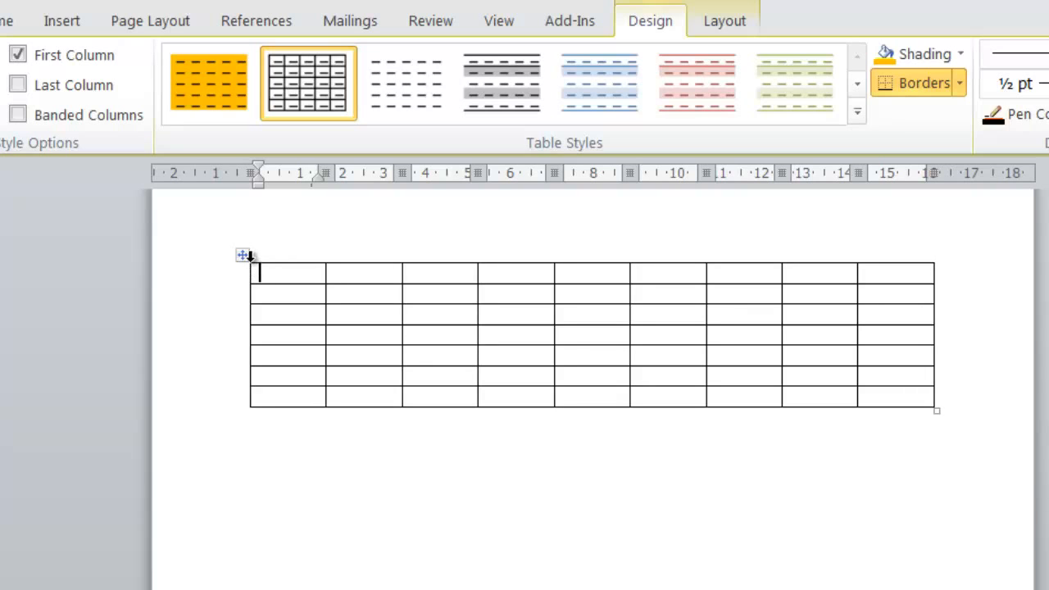
click(61, 25)
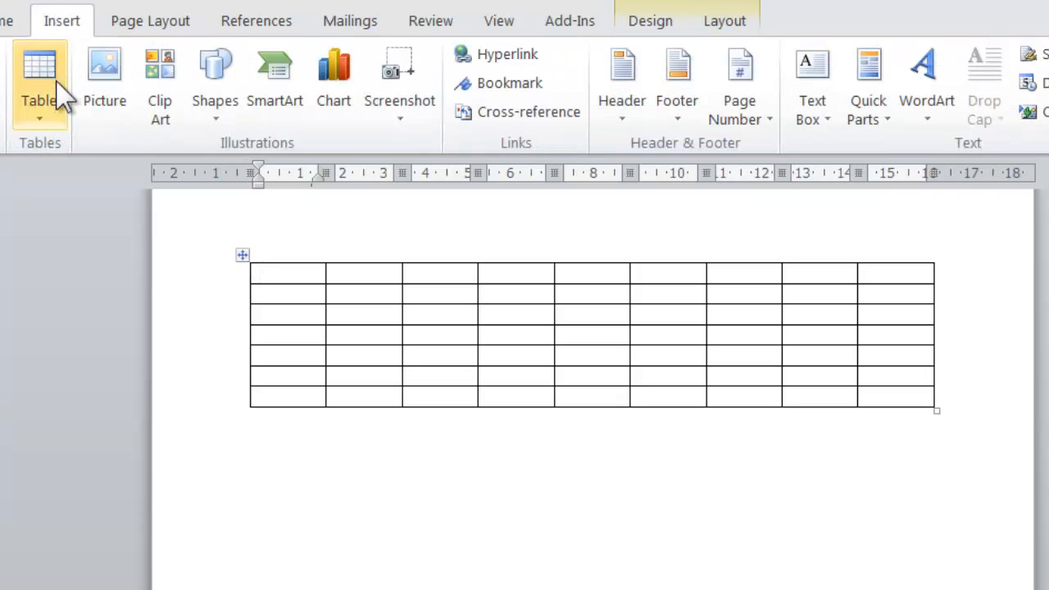
click(49, 122)
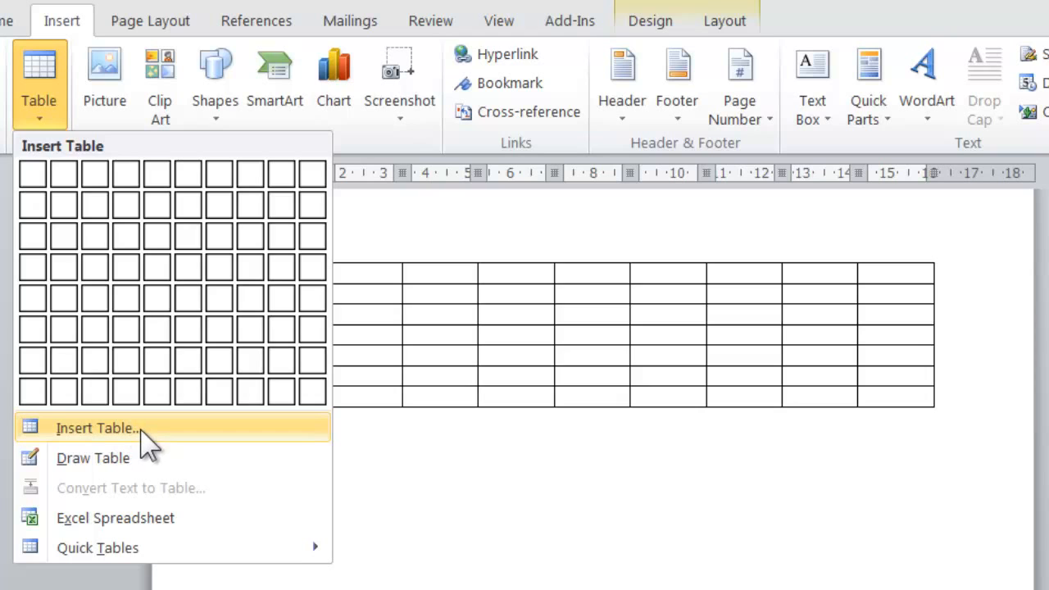
click(406, 471)
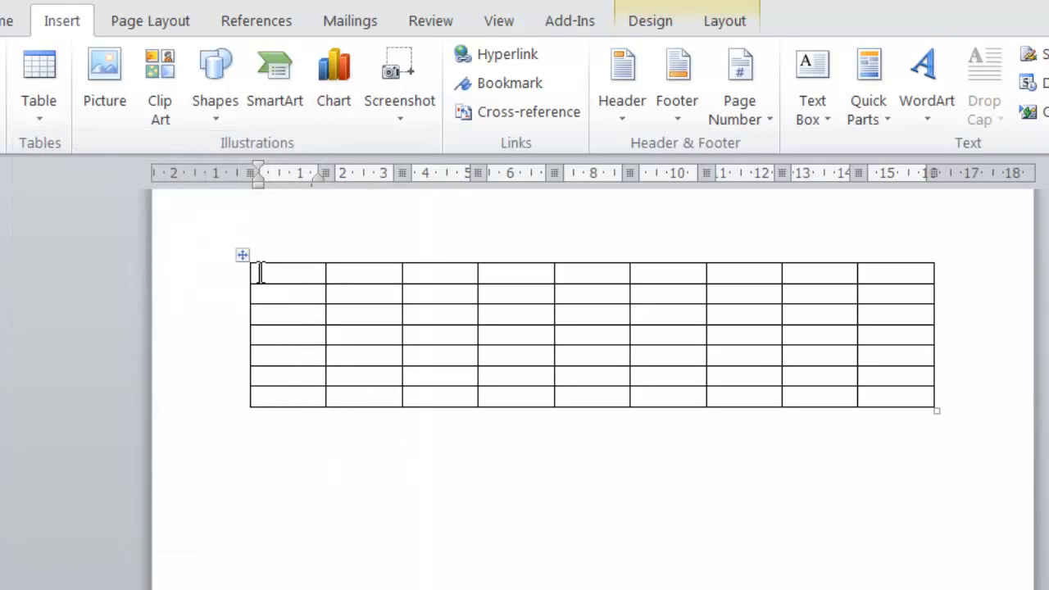
Select the whole document, including the 9x7 table, and delete it.
click(246, 256)
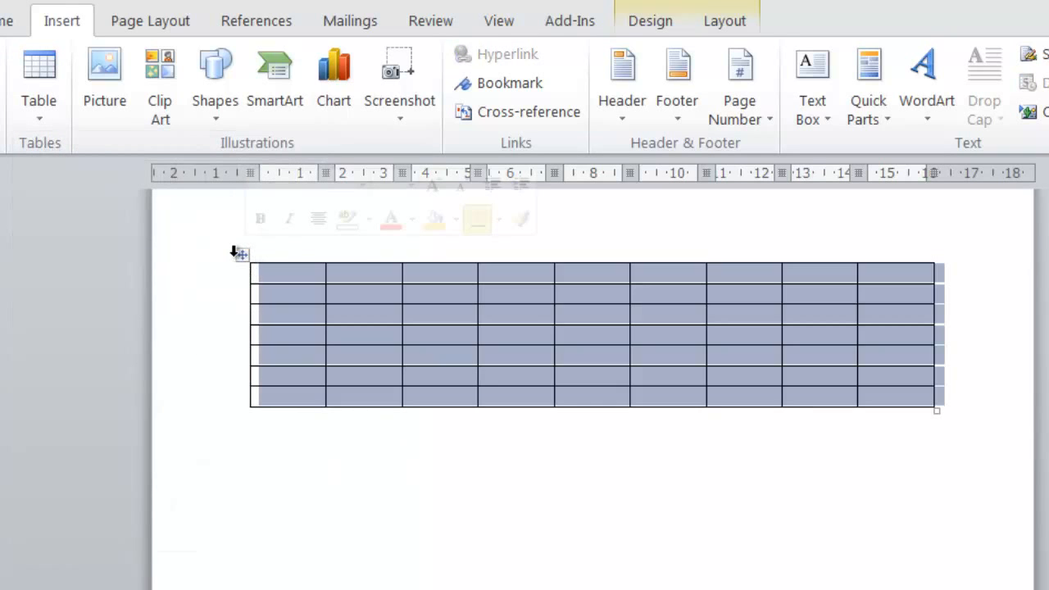
key(ctrl+a)
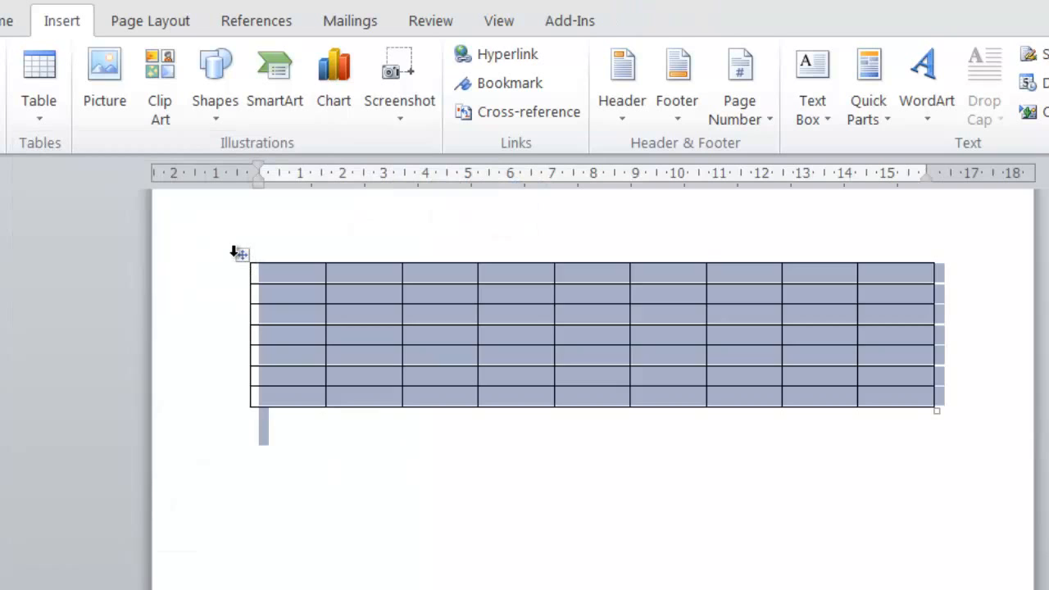
key(Delete)
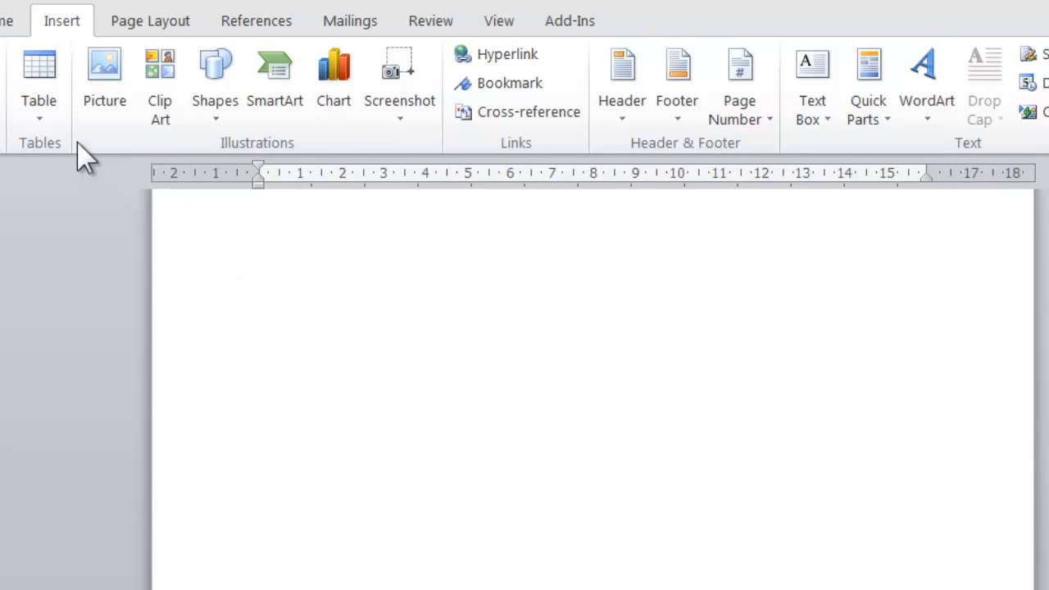
Open the Insert Table dialog and specify a table size of 12 columns by 10 rows.
click(28, 106)
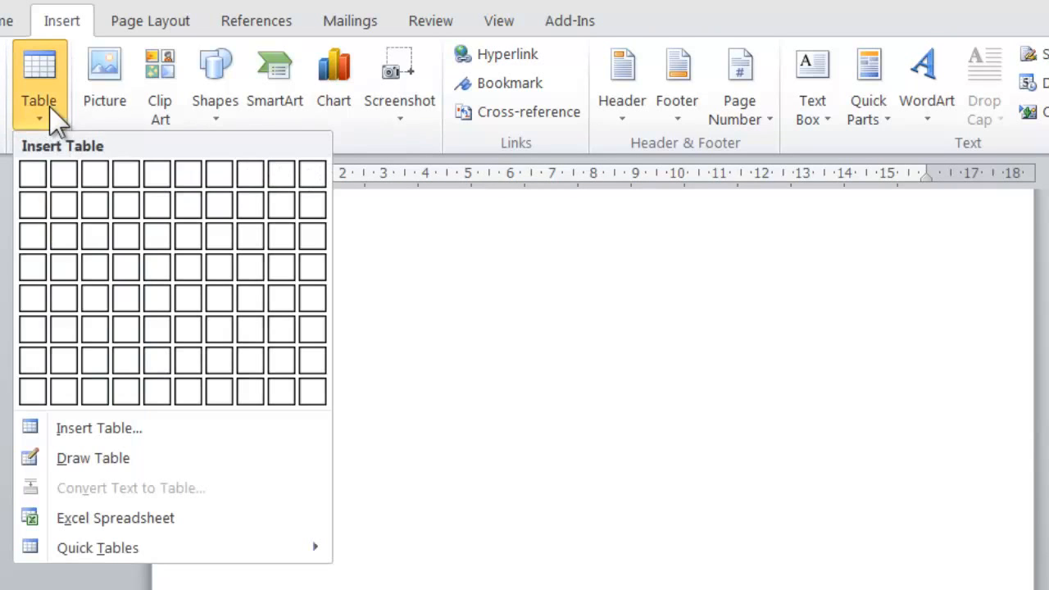
click(80, 430)
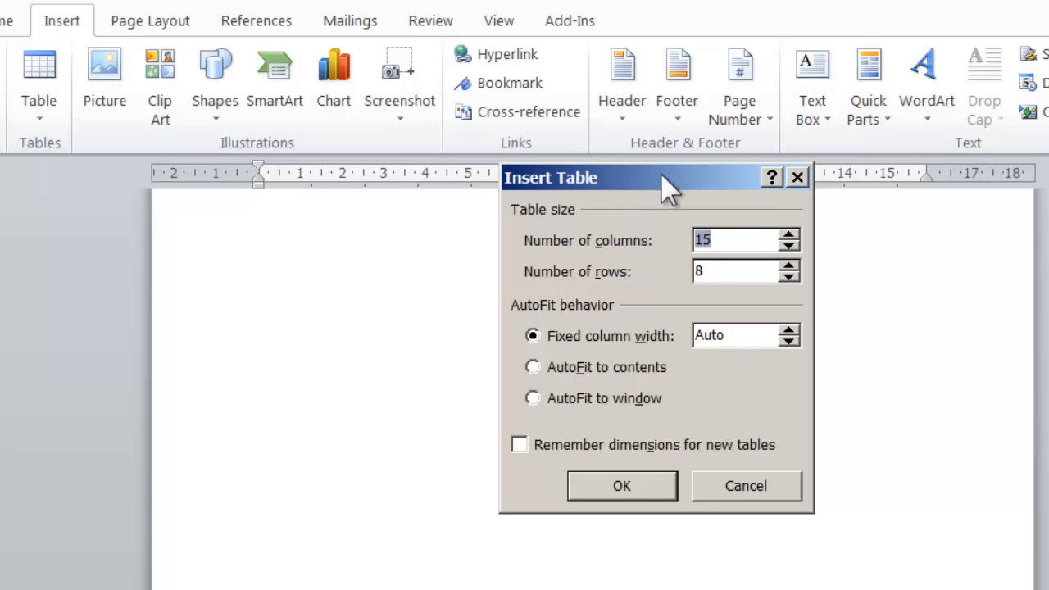
drag(660, 173, 704, 172)
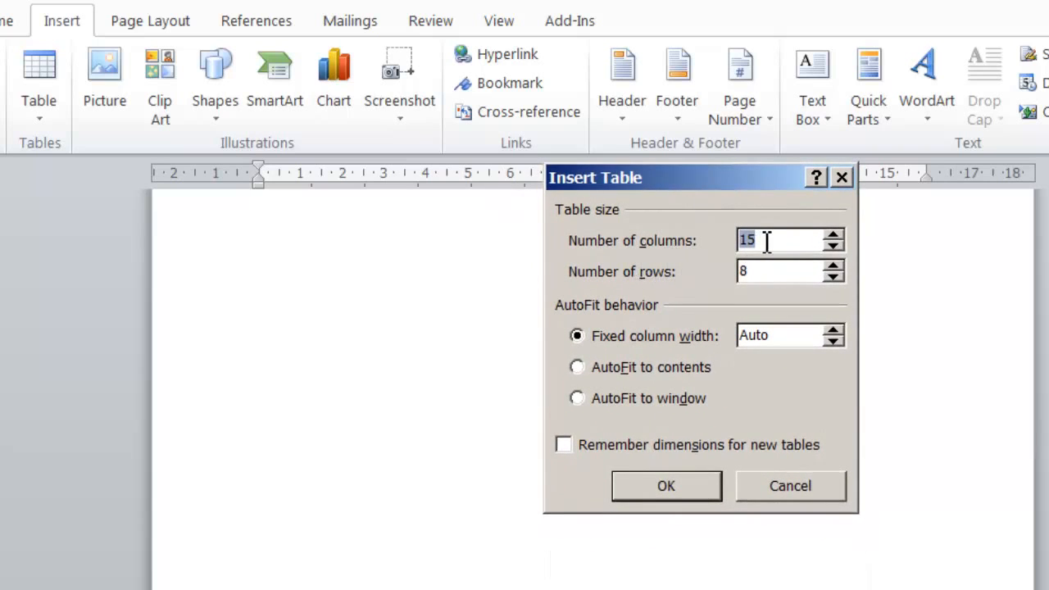
drag(765, 240, 729, 240)
text(12)
key(Tab)
Try different fixed column widths in the dialog and insert the table of 12 columns and 10 rows.
click(836, 329)
click(835, 330)
click(836, 331)
click(836, 331)
click(832, 342)
click(832, 341)
click(832, 342)
click(833, 342)
click(833, 341)
click(832, 342)
click(665, 487)
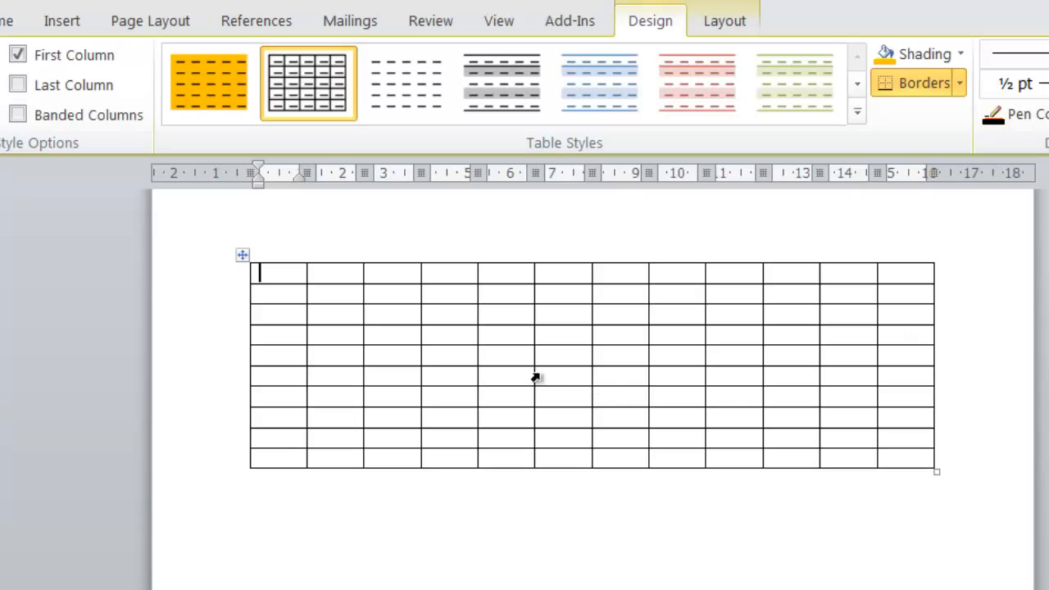
Use Draw Table to draw the outer border of a second table about 16 cm wide below the existing one.
click(264, 497)
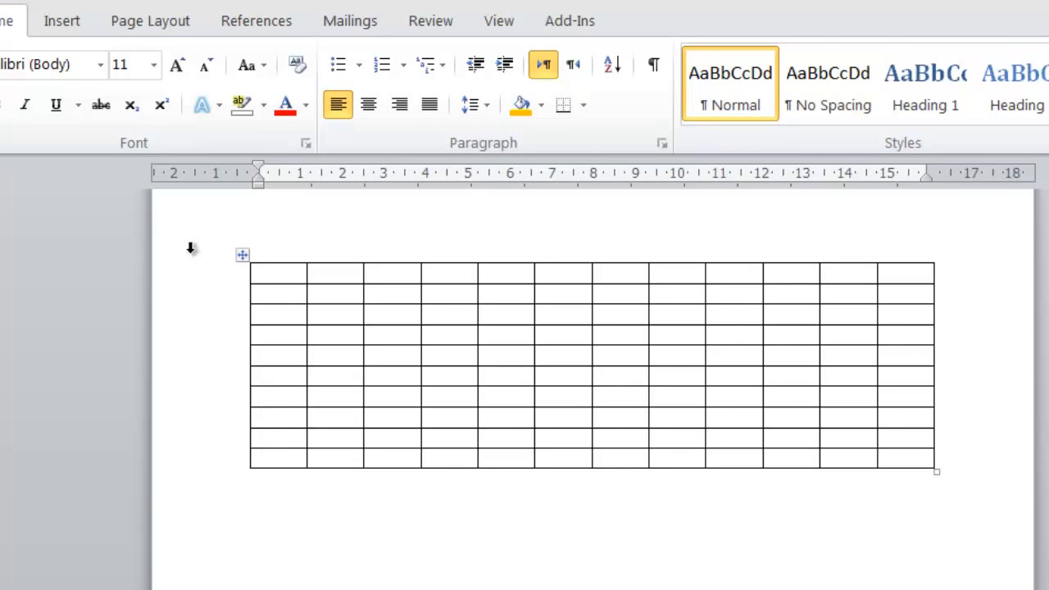
click(72, 24)
click(55, 118)
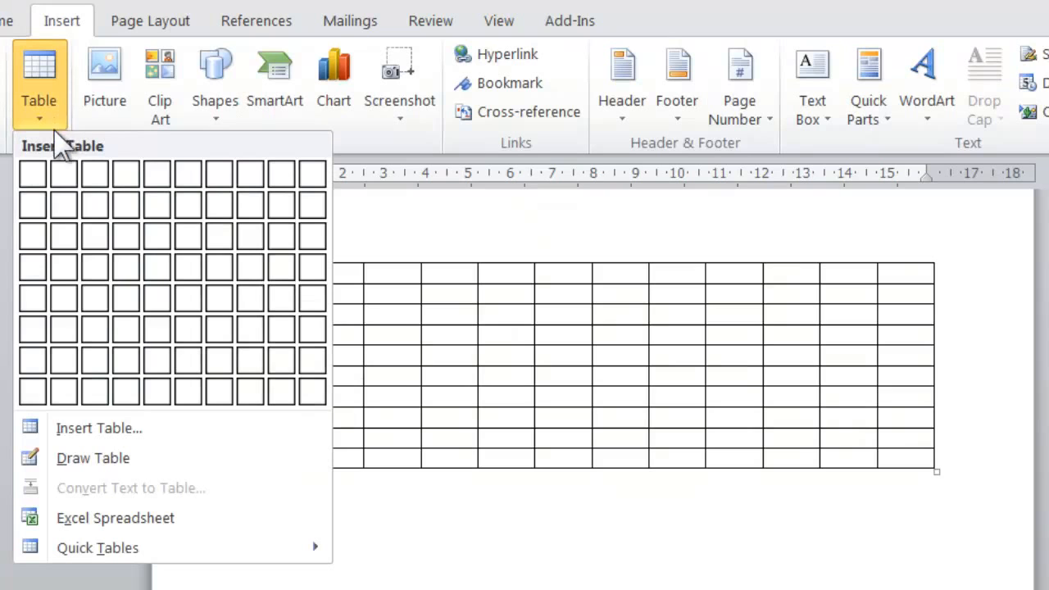
click(59, 457)
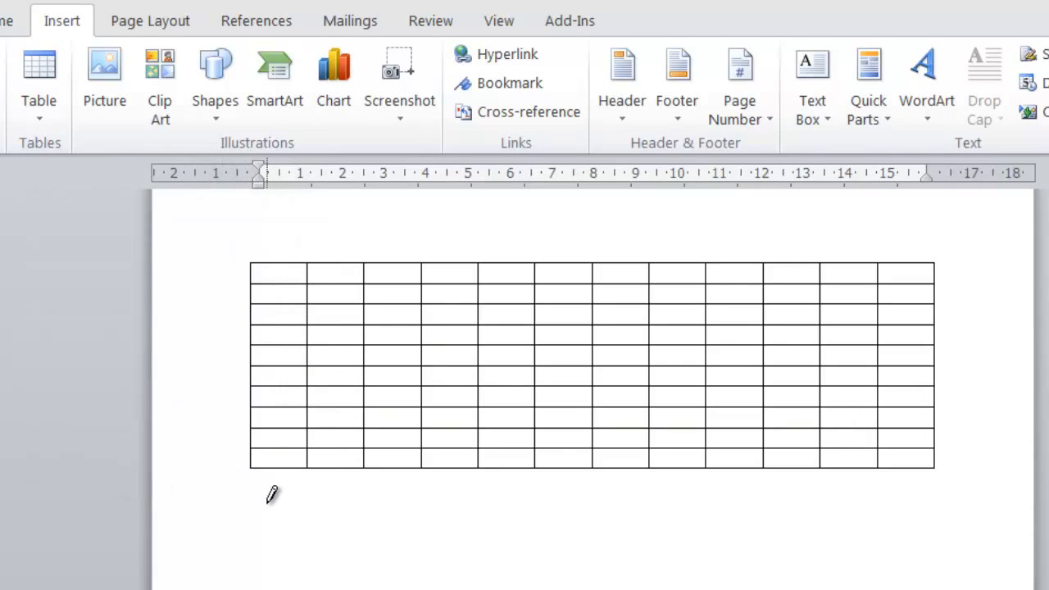
scroll(269, 500, down, 3)
drag(259, 413, 265, 589)
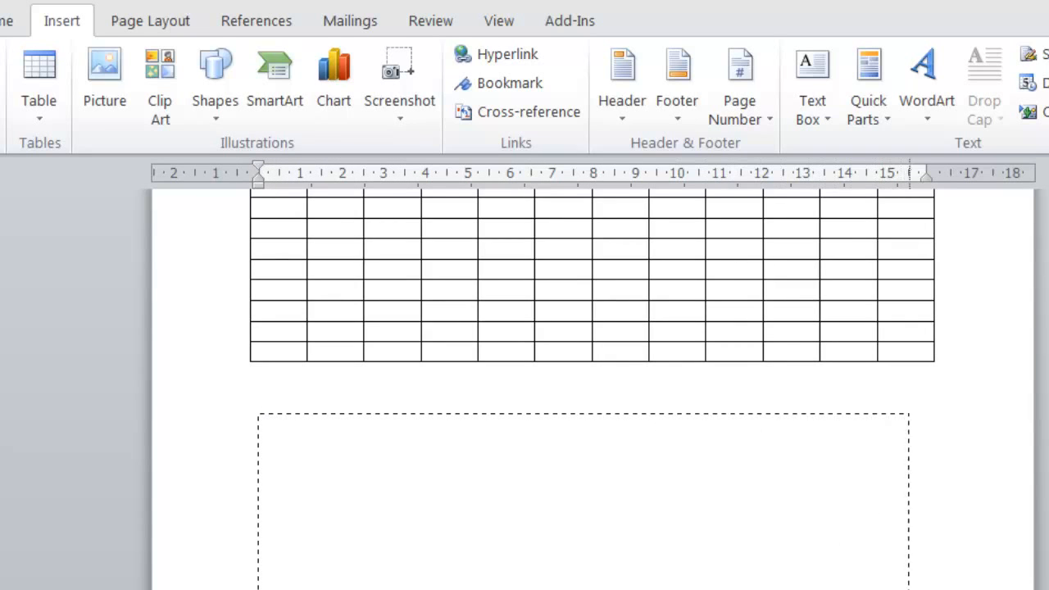
drag(931, 589, 948, 374)
scroll(930, 416, up, 3)
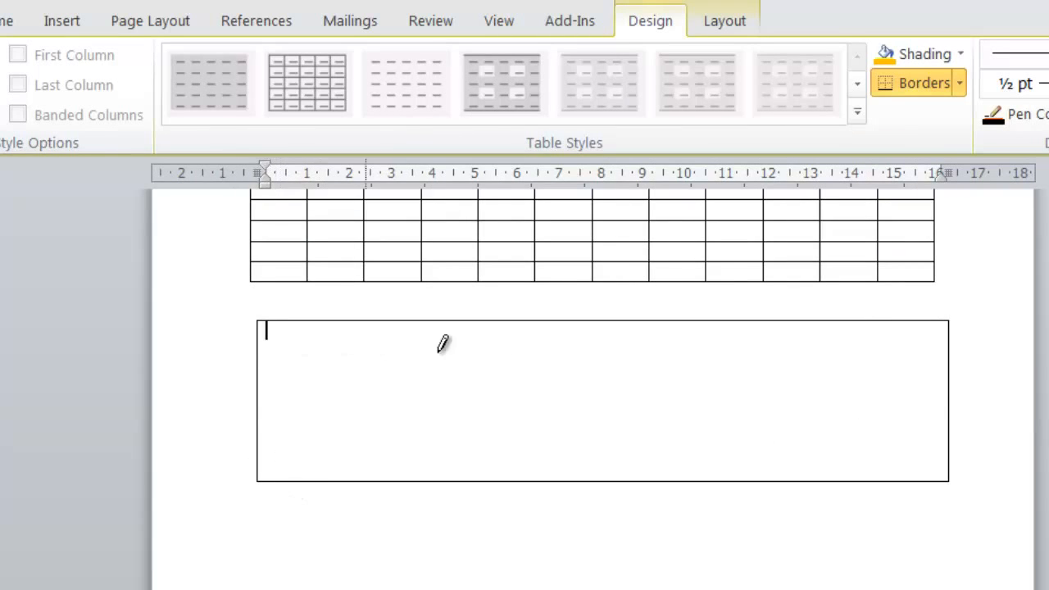
Draw five vertical lines inside the hand-drawn table to divide it into six columns.
drag(333, 321, 334, 482)
drag(476, 320, 488, 461)
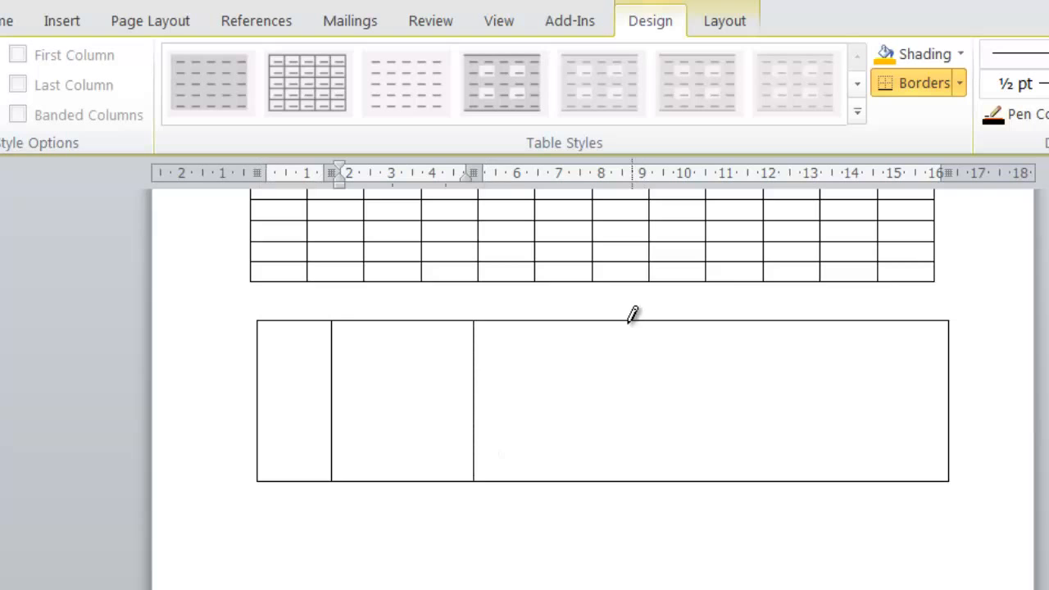
drag(617, 321, 617, 485)
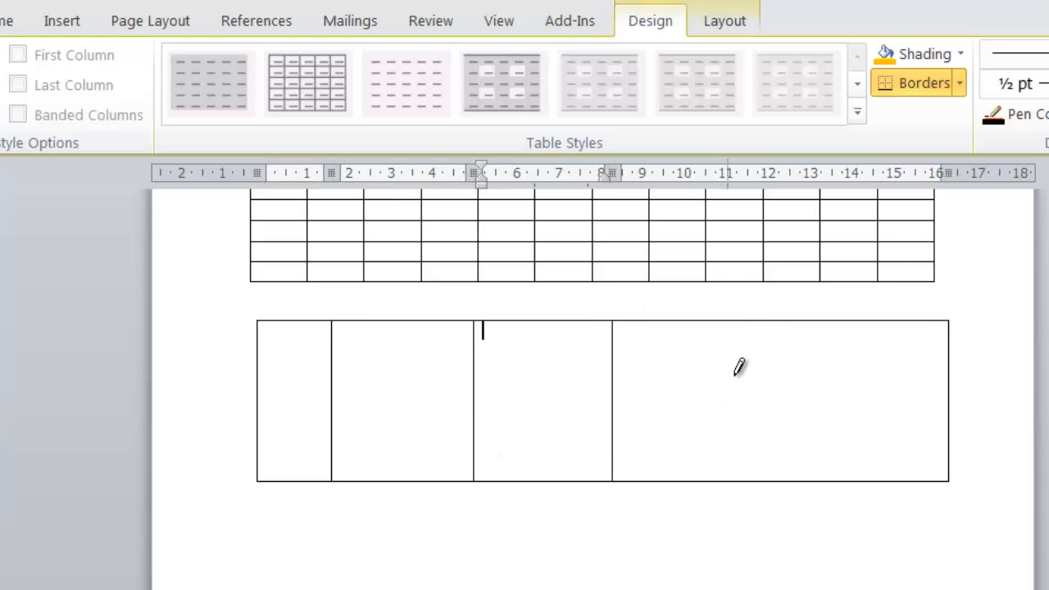
drag(754, 321, 757, 471)
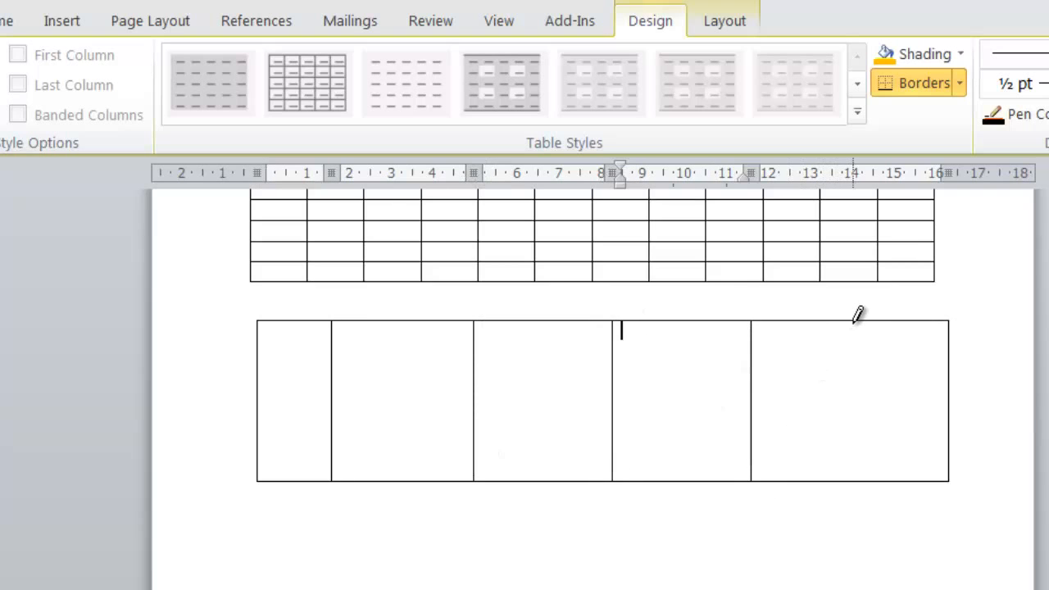
drag(858, 321, 858, 482)
Draw horizontal lines across the first five columns of the hand-drawn table to split them into rows, and leave drawing mode.
drag(263, 358, 849, 361)
mouse_move(261, 409)
mouse_down()
mouse_move(612, 410)
mouse_move(652, 444)
mouse_move(731, 413)
mouse_up()
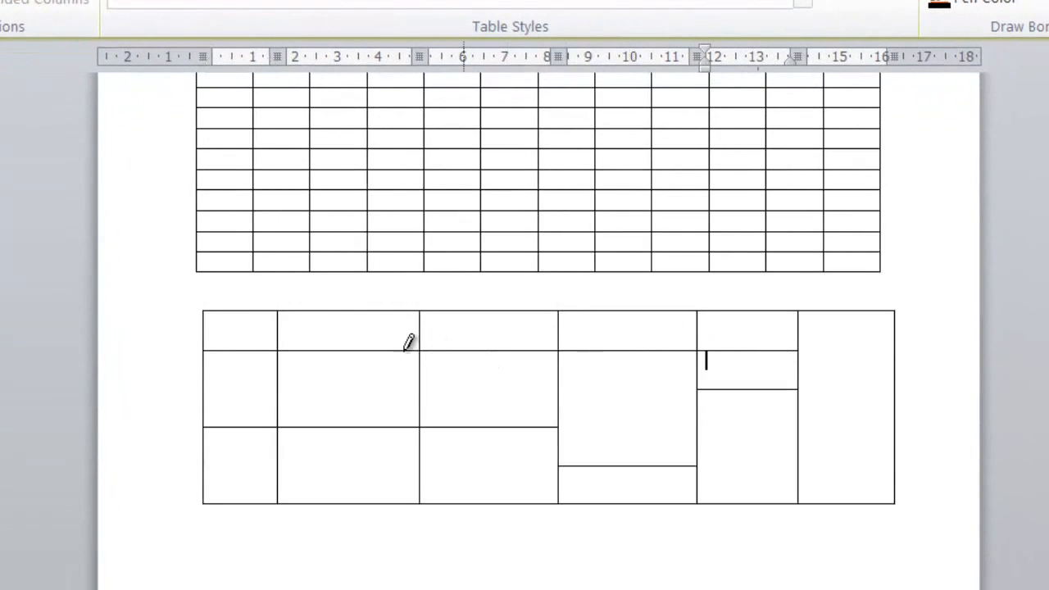
scroll(683, 467, up, 1)
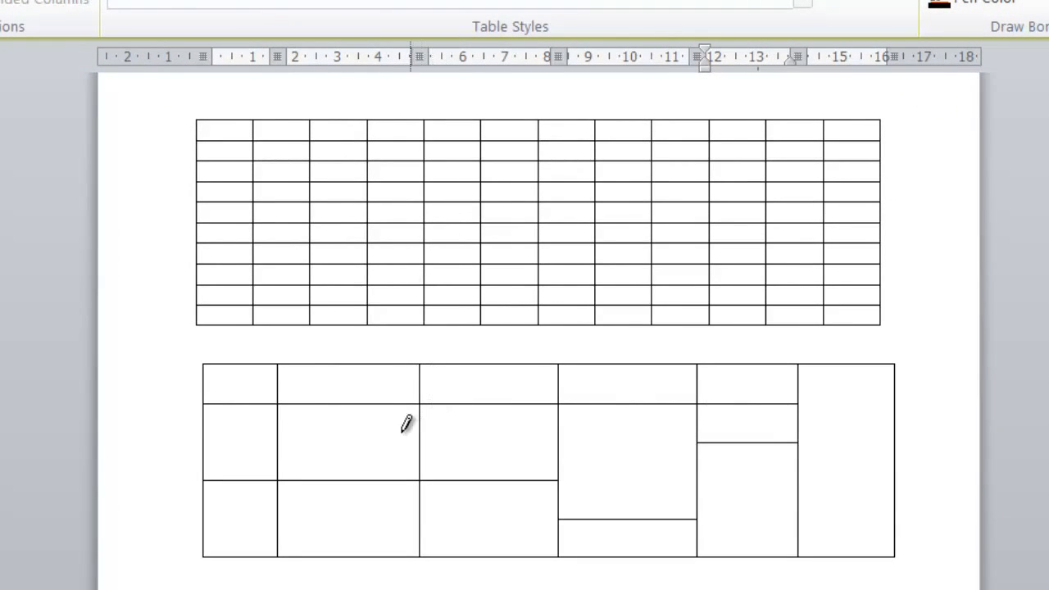
key(Escape)
Enter a person's first name in the second cell of the hand-drawn table's fourth column.
click(310, 438)
click(232, 387)
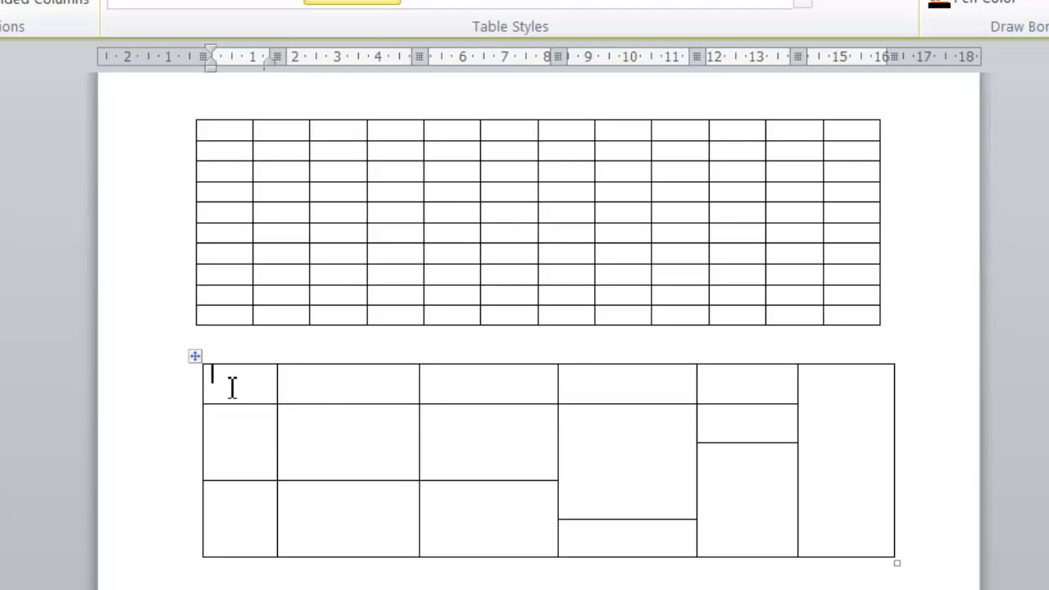
click(336, 445)
click(506, 461)
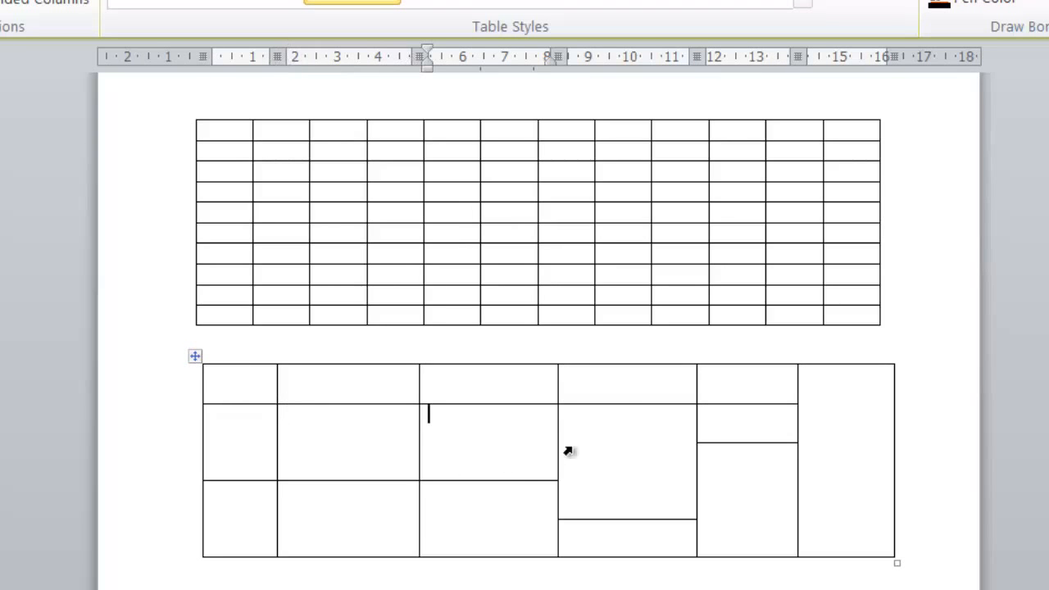
click(627, 394)
click(610, 479)
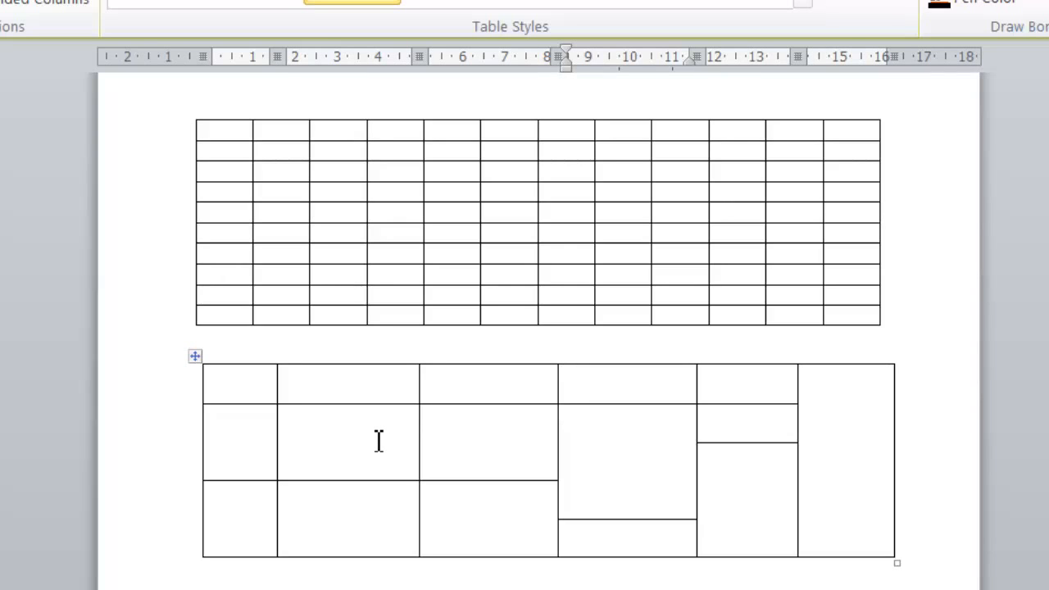
text(saura)
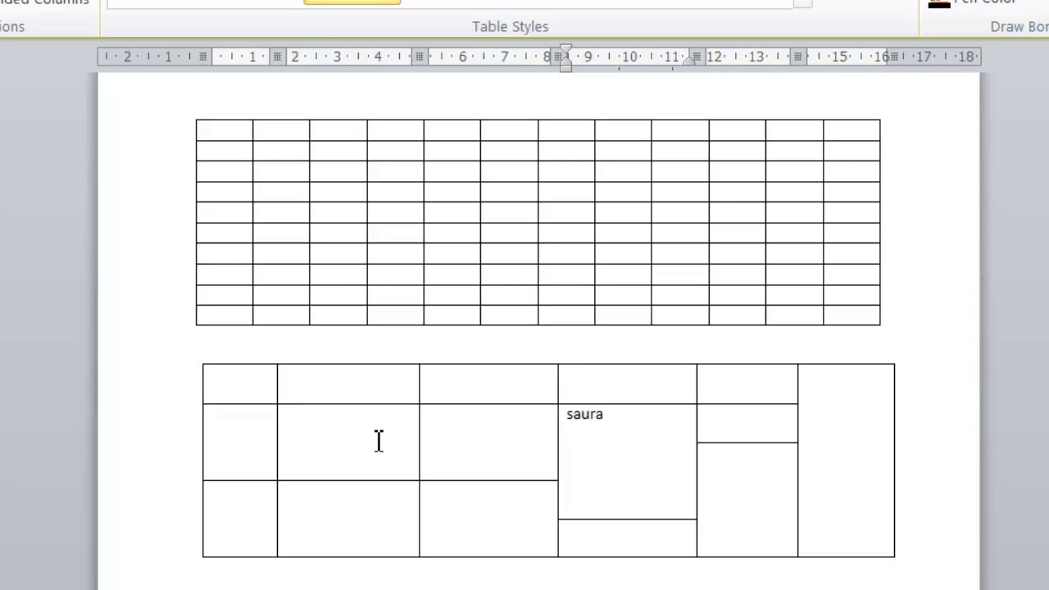
text(bh)
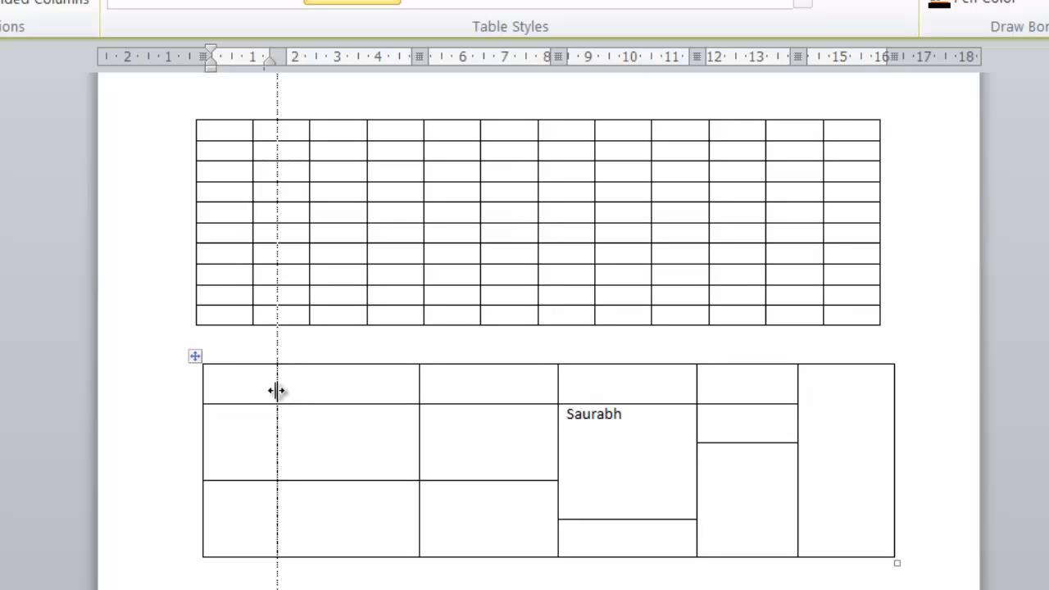
Widen the hand-drawn table's first column to about 4 cm and increase the height of its first row.
mouse_move(278, 392)
mouse_down()
mouse_move(341, 392)
mouse_move(284, 434)
mouse_up()
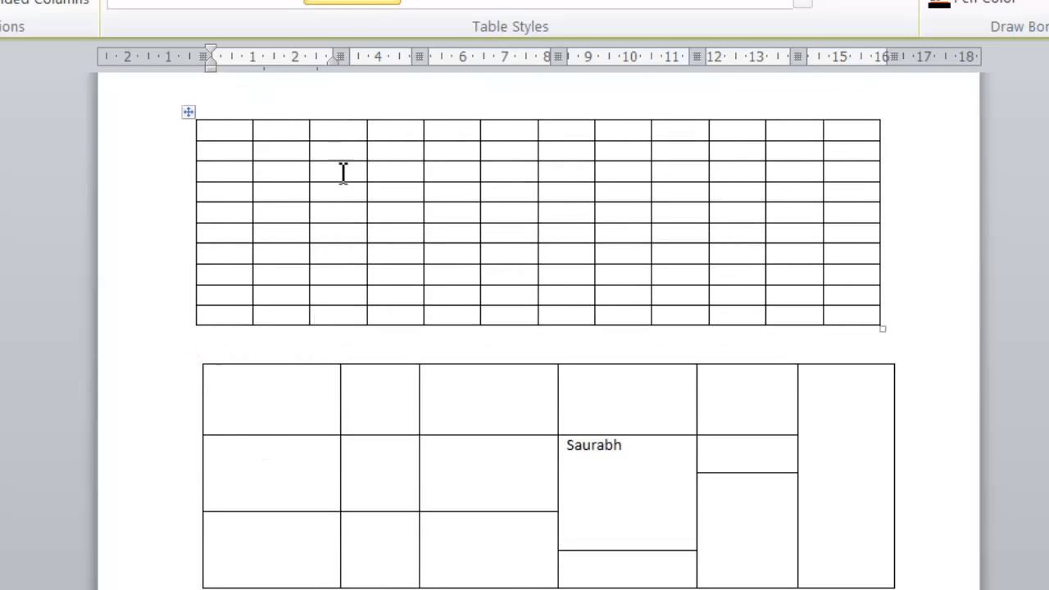
click(333, 63)
drag(333, 54, 393, 55)
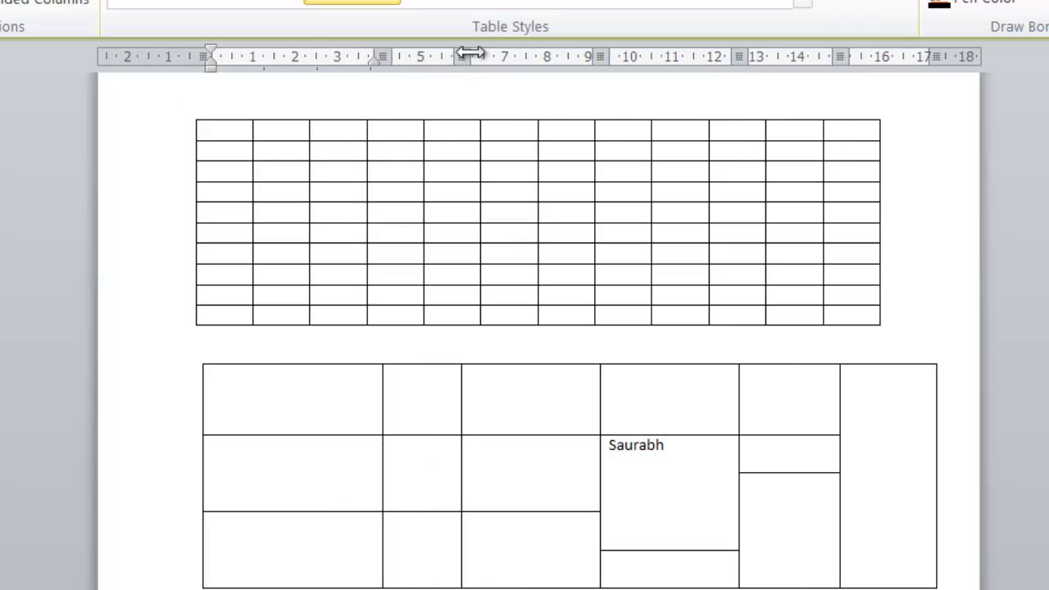
Try widening the hand-drawn table's second column to about 3.3 cm and adjusting a row height, and undo the column widening.
drag(468, 52, 516, 52)
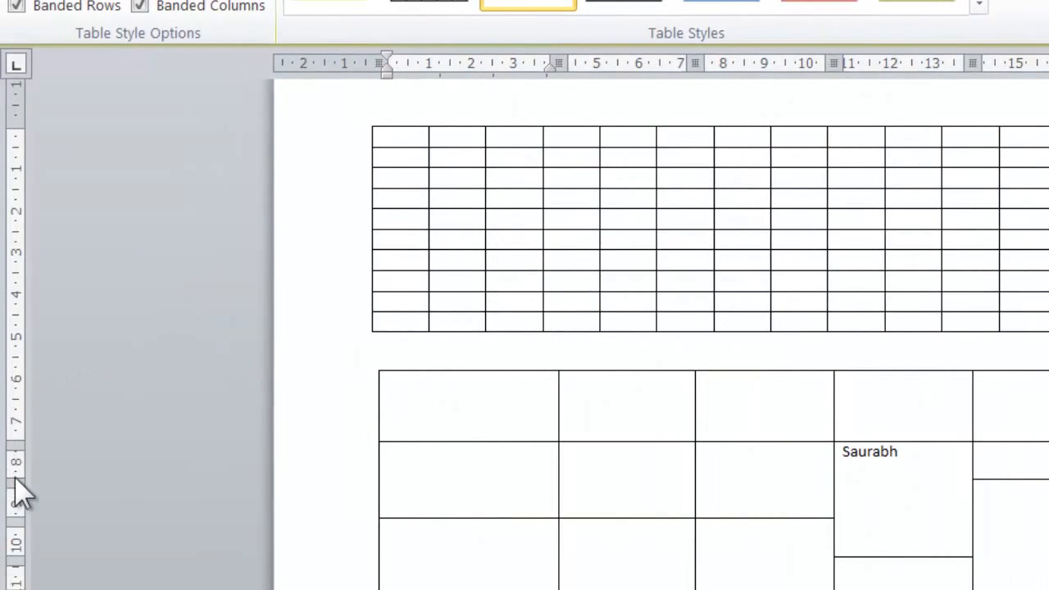
drag(17, 480, 24, 458)
click(544, 491)
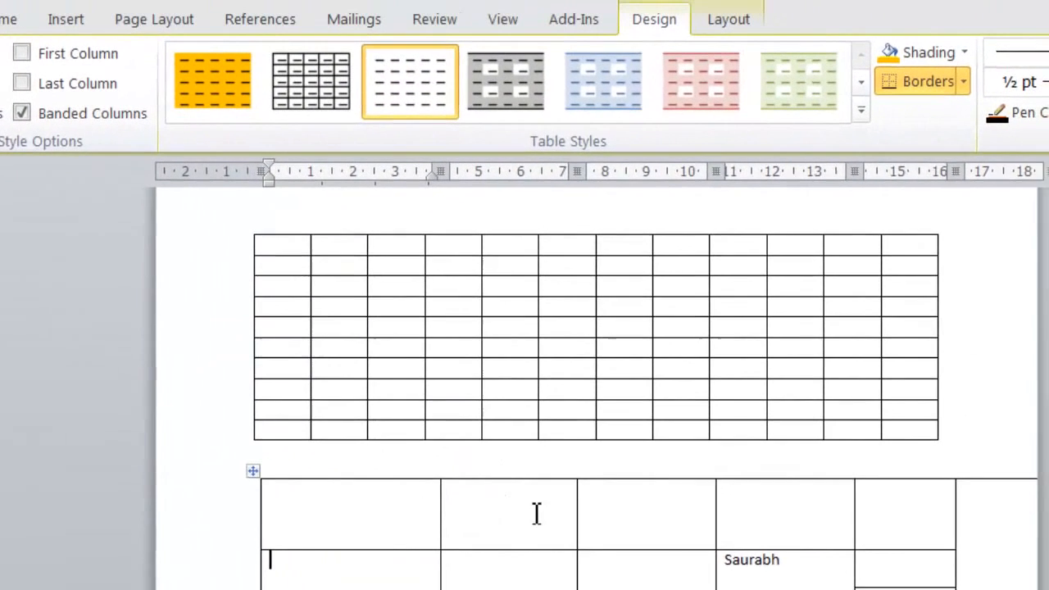
key(ctrl+z)
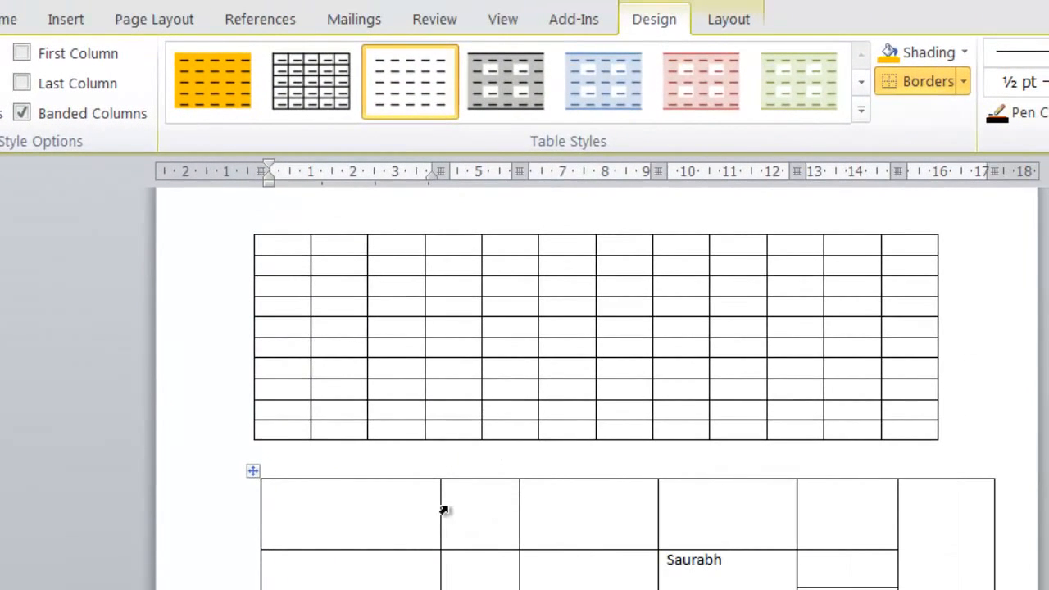
Delete the entire document content, including both tables.
key(ctrl+a)
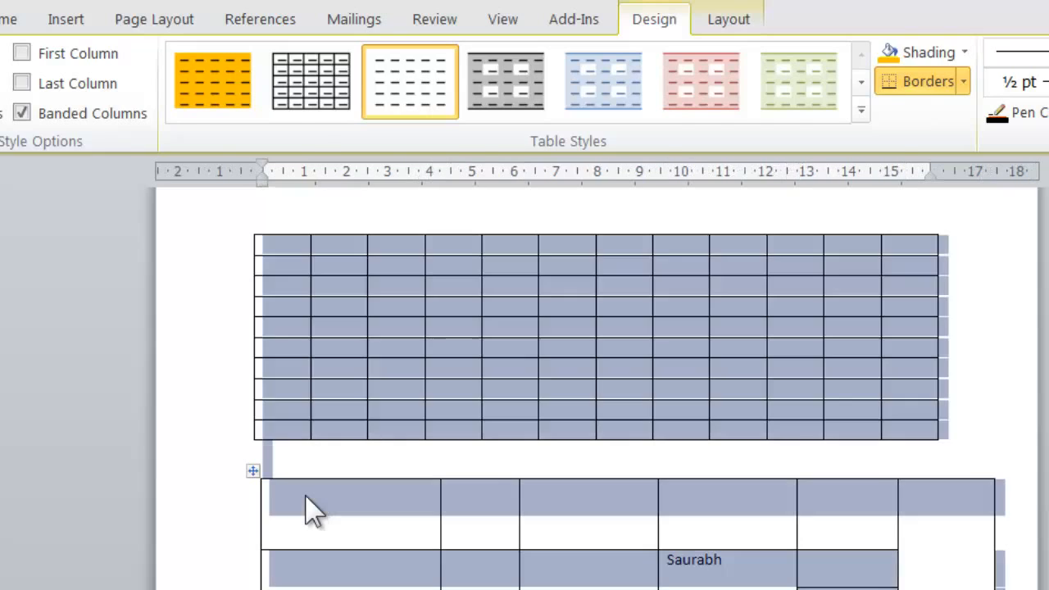
key(Delete)
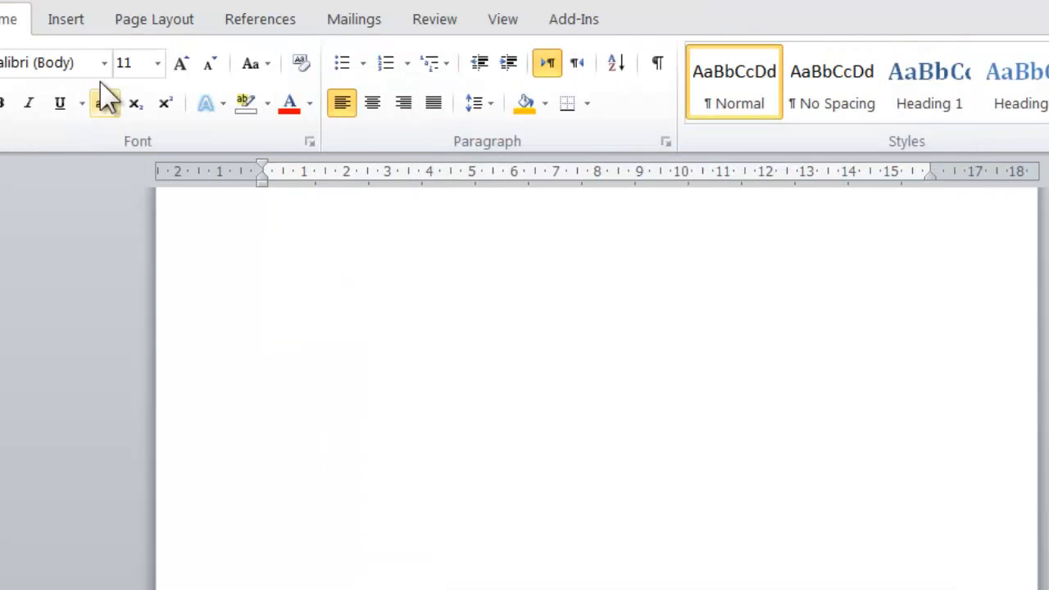
Insert an embedded Excel spreadsheet as a table in the empty document.
click(87, 22)
click(41, 119)
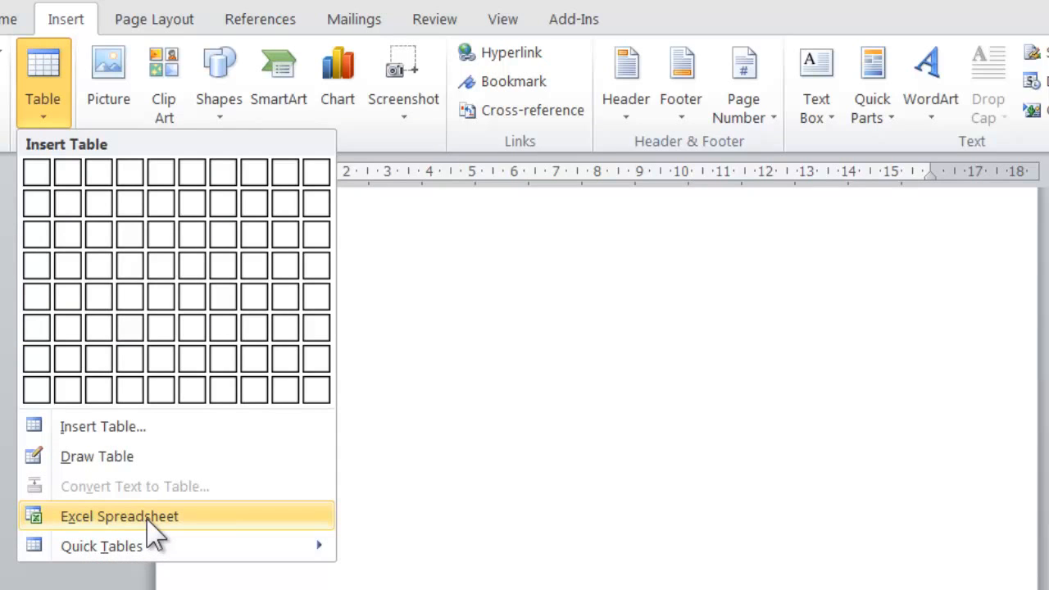
click(123, 516)
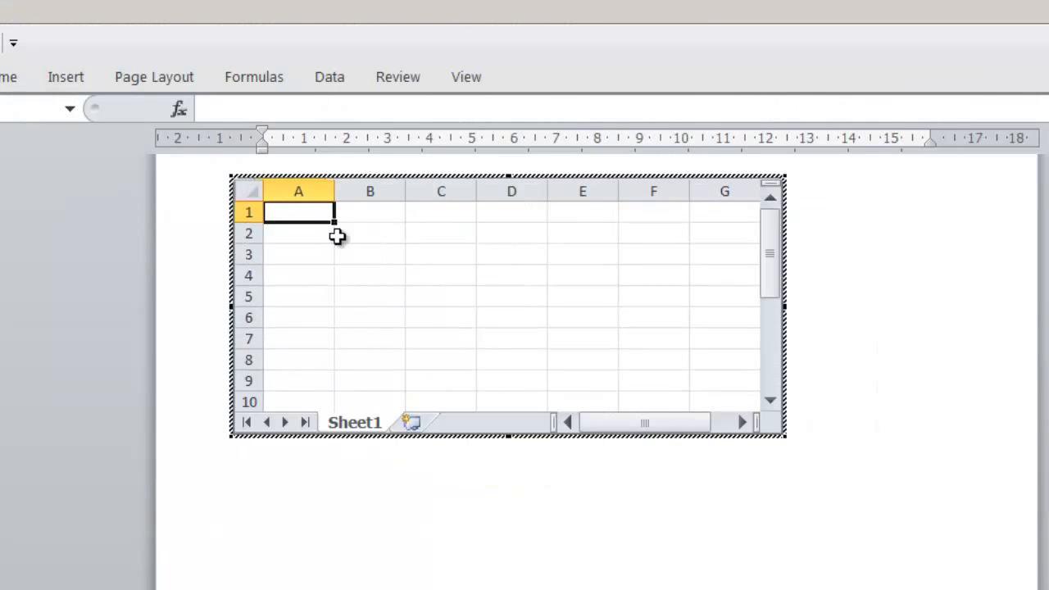
click(520, 257)
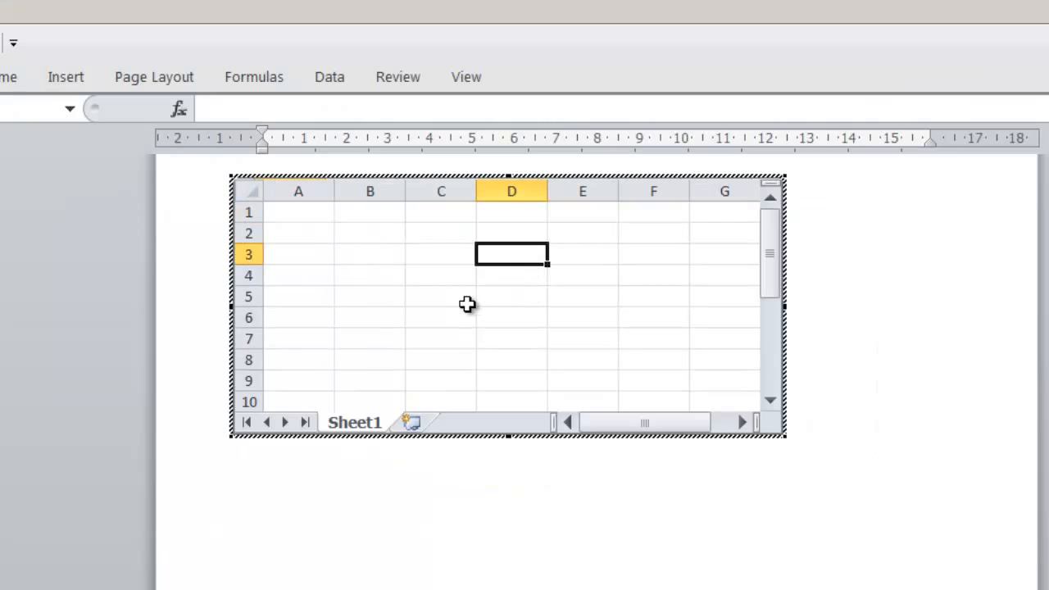
Enter the values 4, 5 and 8 in cells B3 to B5 of the embedded spreadsheet.
click(370, 258)
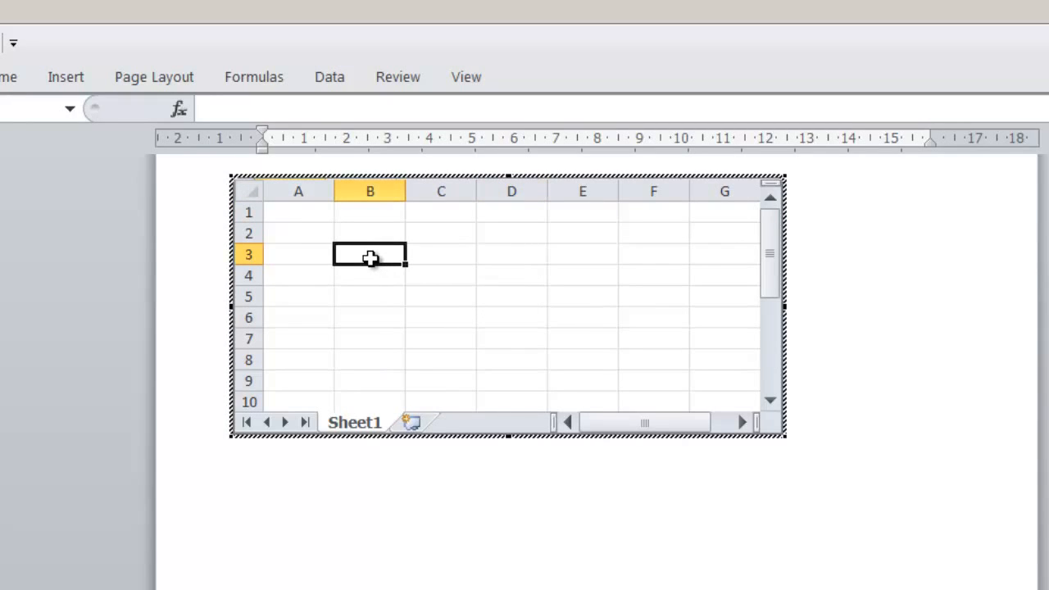
text(4)
key(Return)
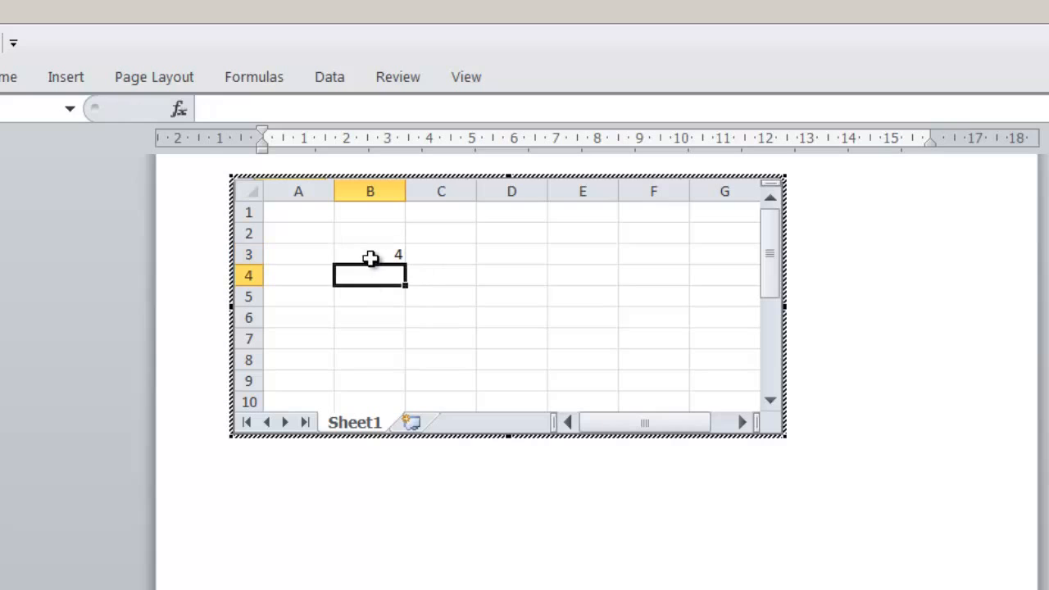
text(5)
key(Return)
text(8)
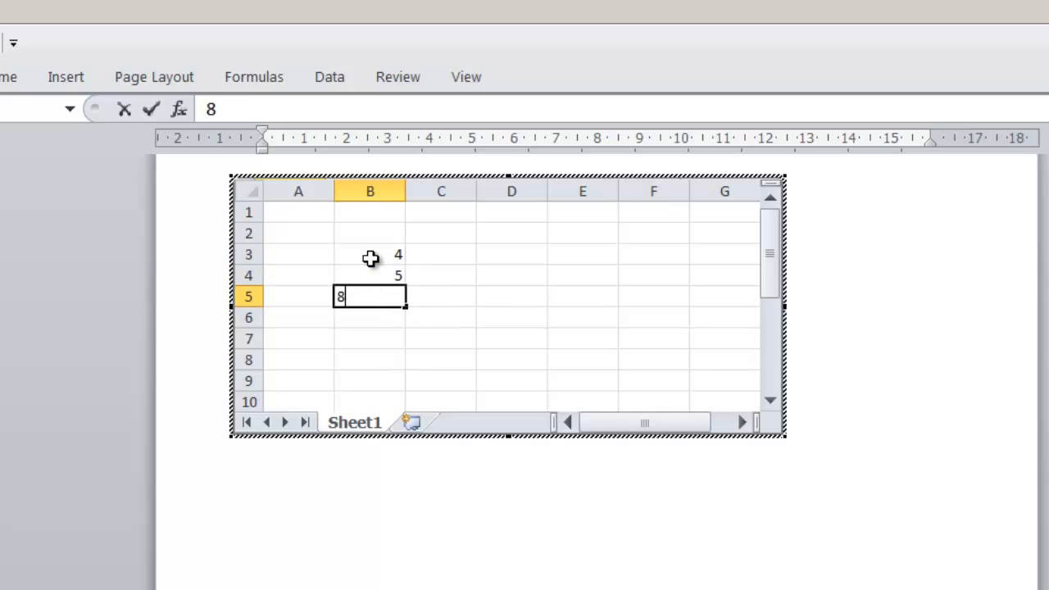
key(Return)
Total B3:B5 in cell B6 with a SUM formula and return from the embedded spreadsheet to the document.
text(=)
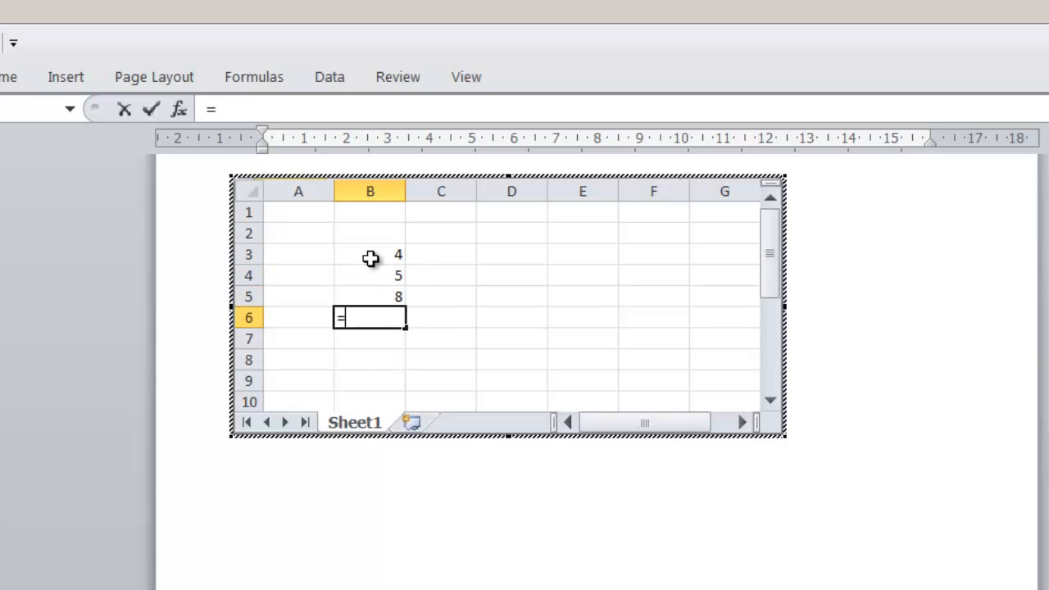
text(sum()
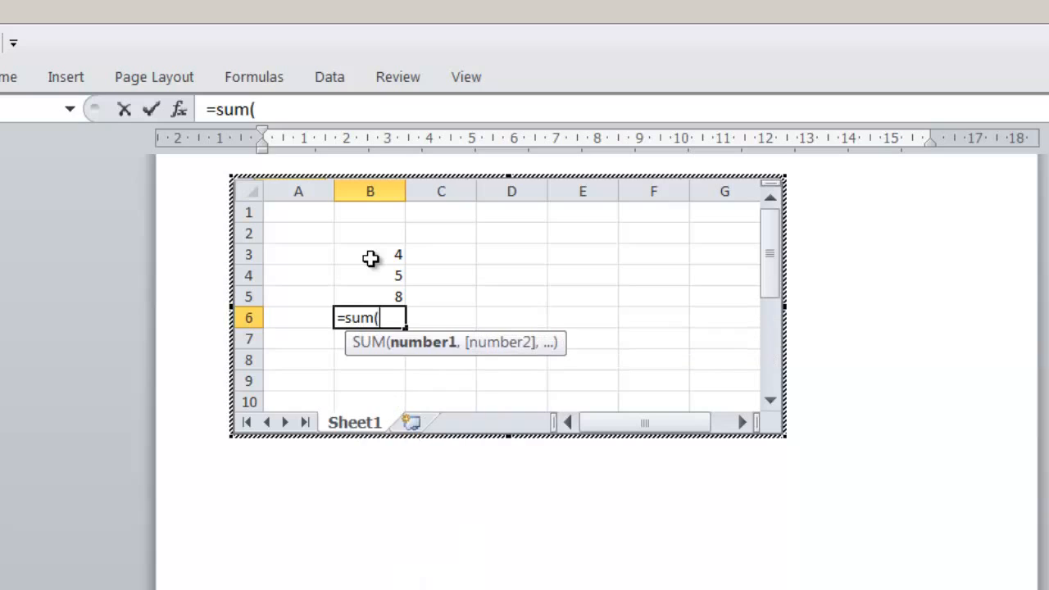
key(Up)
key(shift+Up)
key(shift+Up)
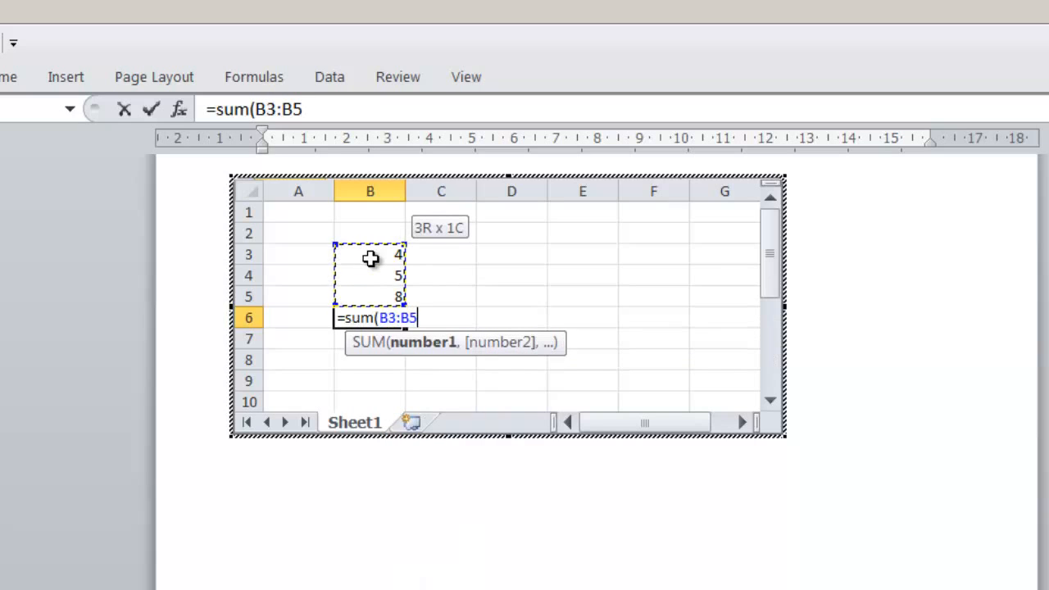
text())
key(Return)
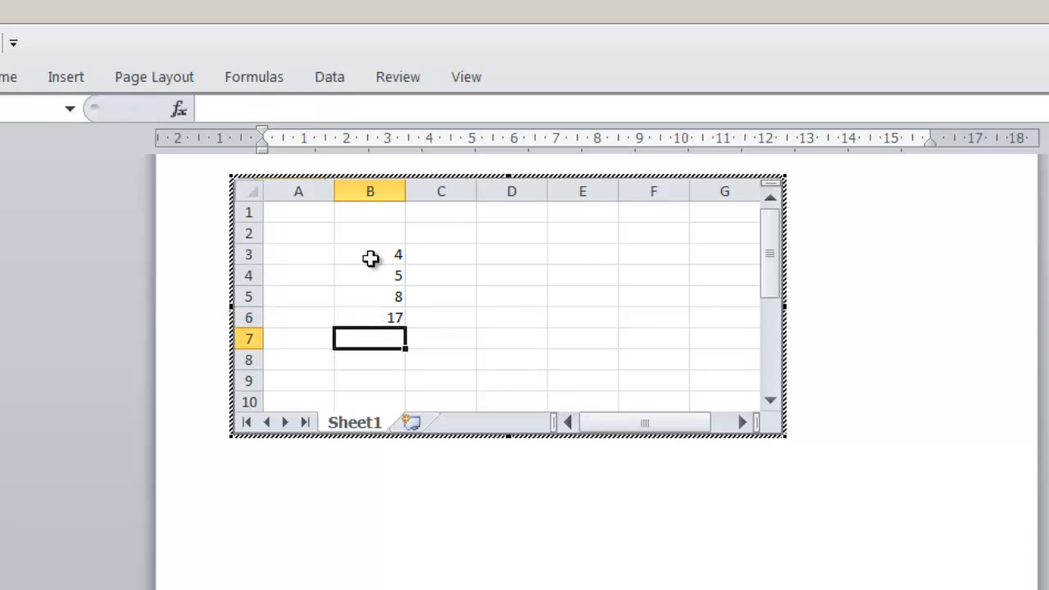
click(392, 313)
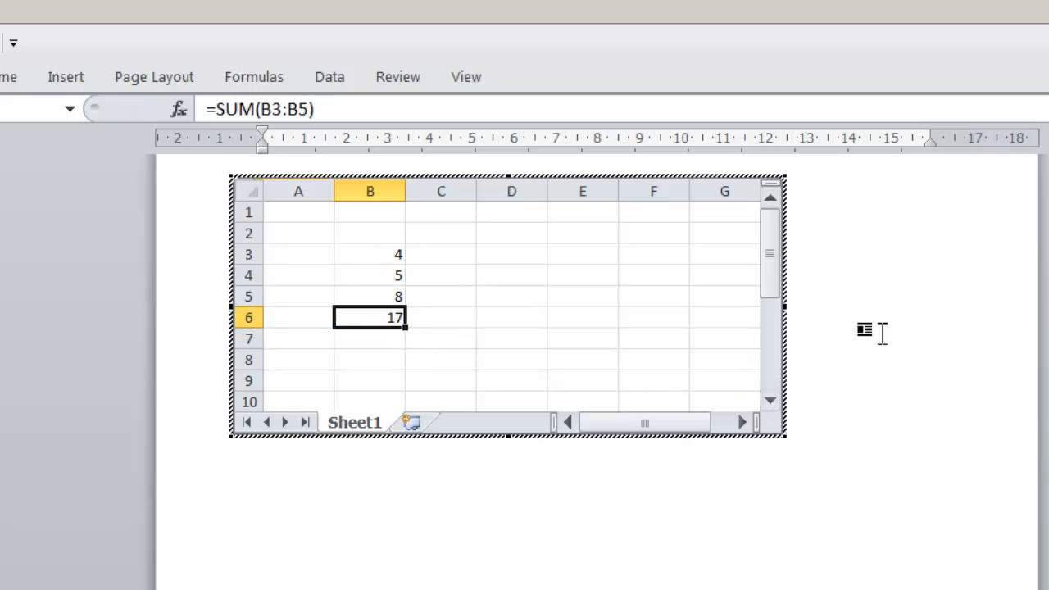
click(954, 254)
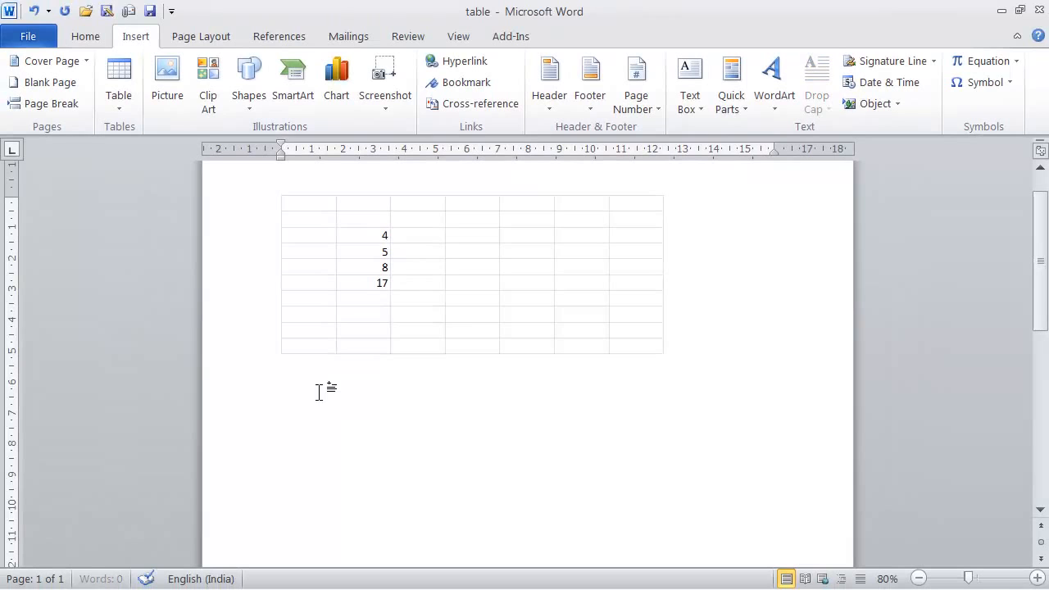
Insert the built-in quick table With Subheads 2 on a new line below the spreadsheet.
key(Return)
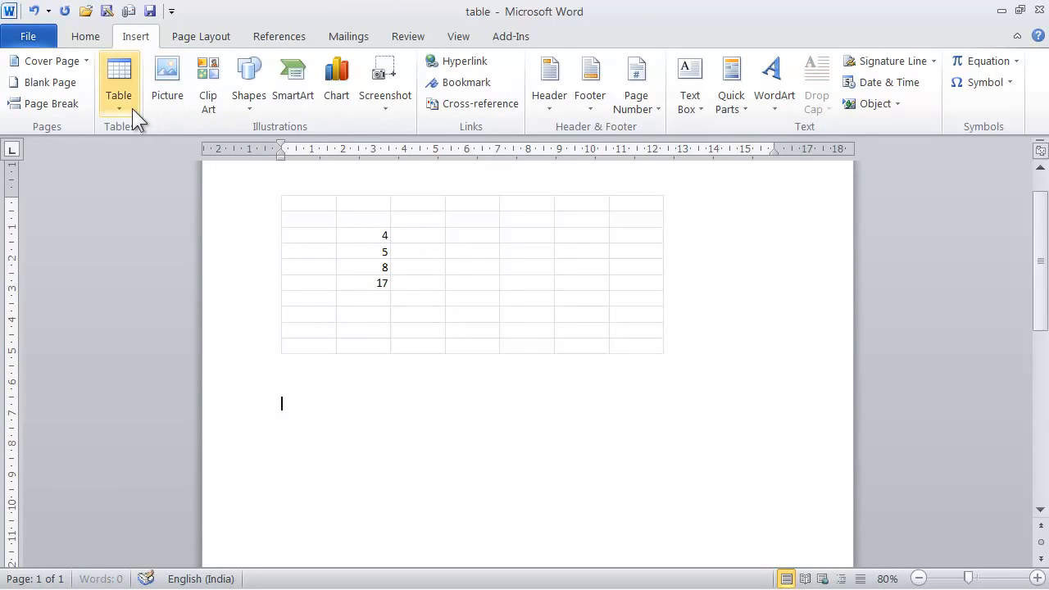
click(132, 108)
mouse_move(147, 428)
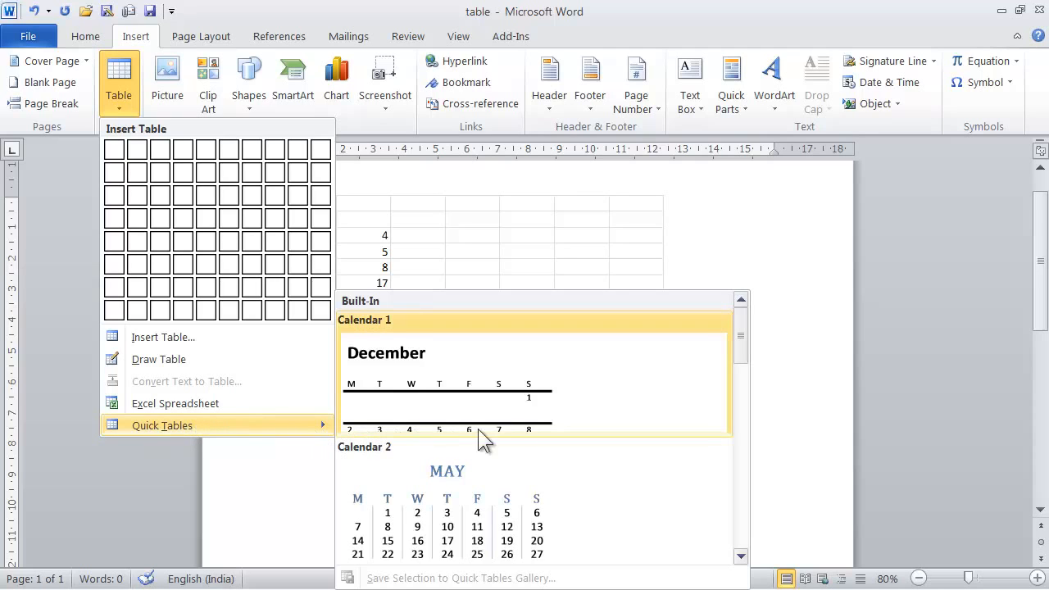
drag(742, 334, 741, 533)
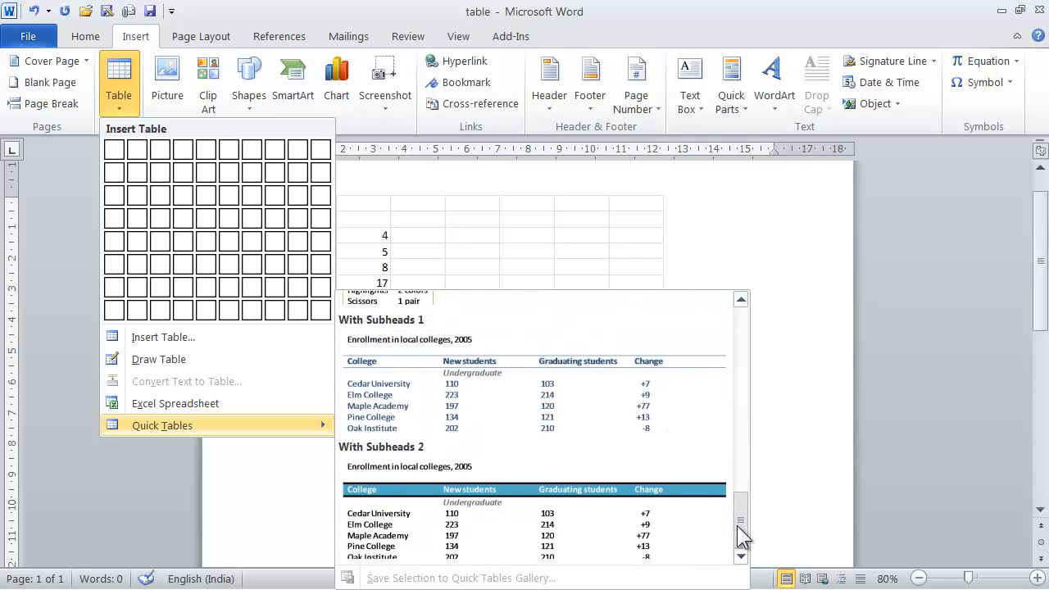
click(548, 514)
Examine the inserted enrollment table and the design and layout options available for its undergraduate Cedar University New students cell.
scroll(456, 373, down, 3)
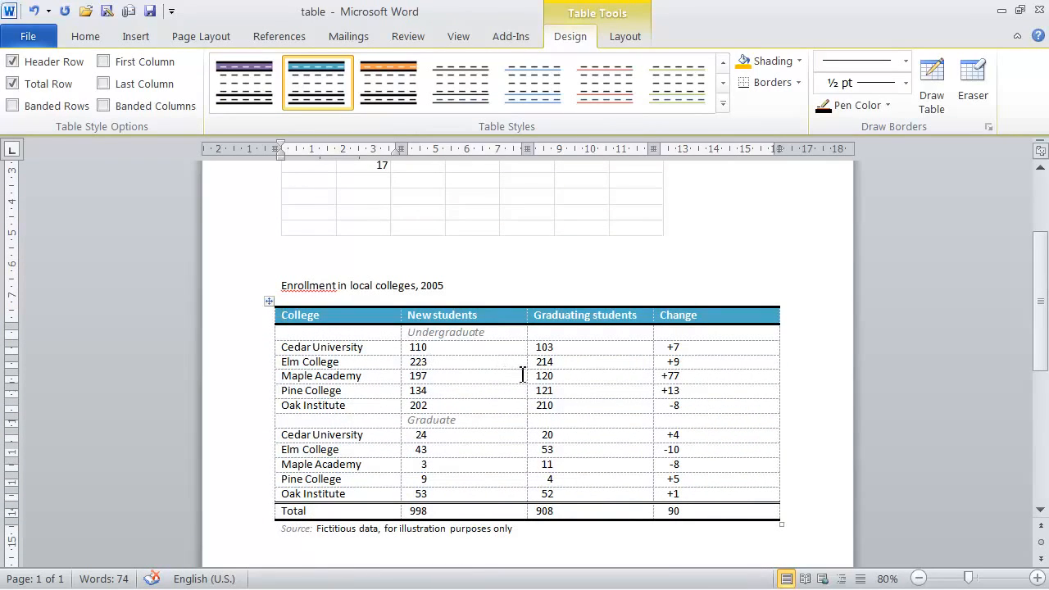
scroll(529, 391, up, 3)
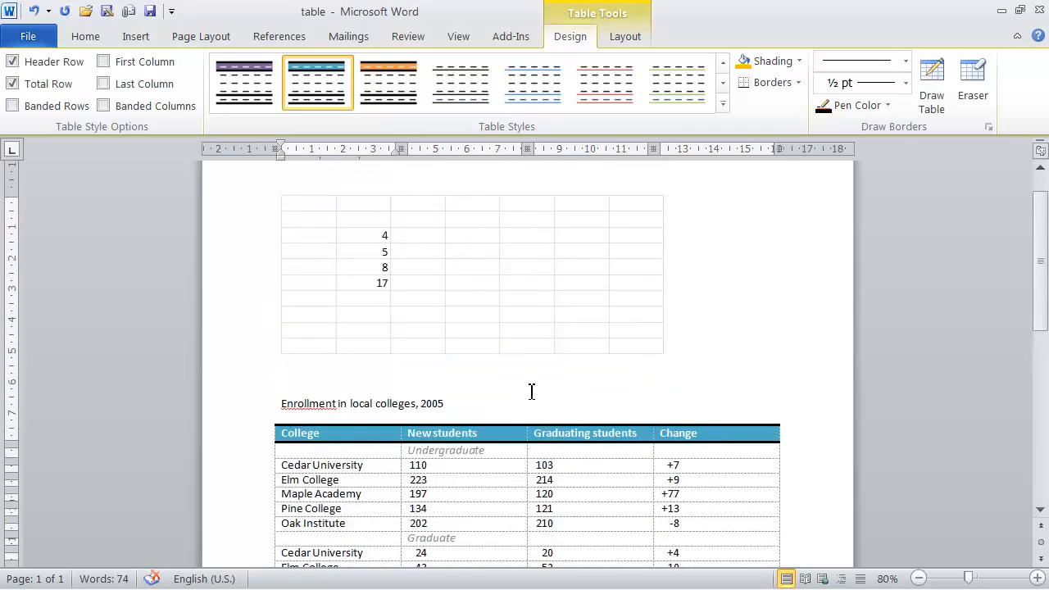
scroll(531, 391, up, 2)
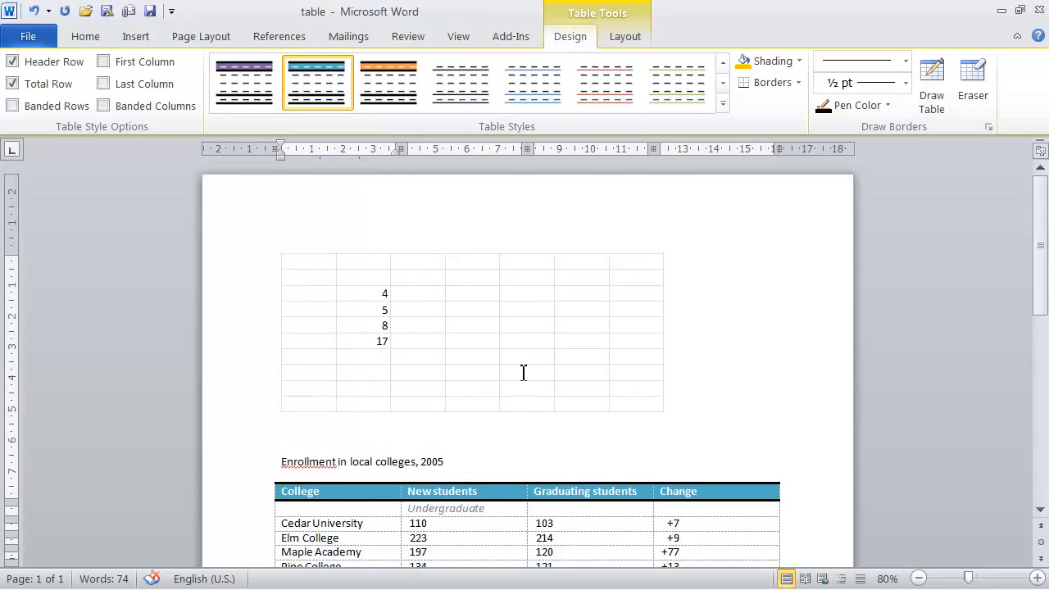
scroll(458, 465, down, 2)
click(494, 445)
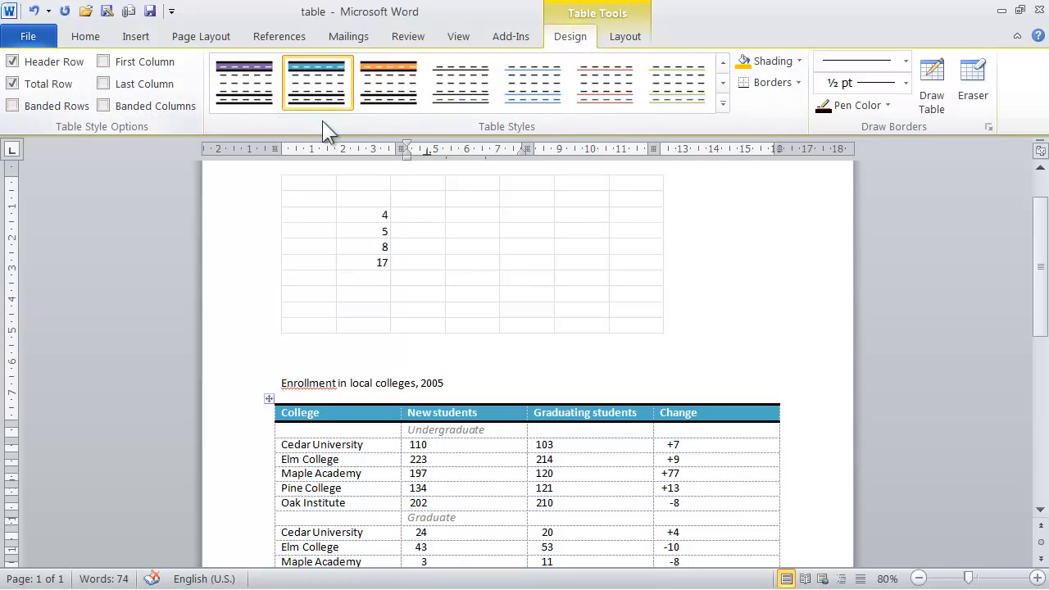
click(624, 37)
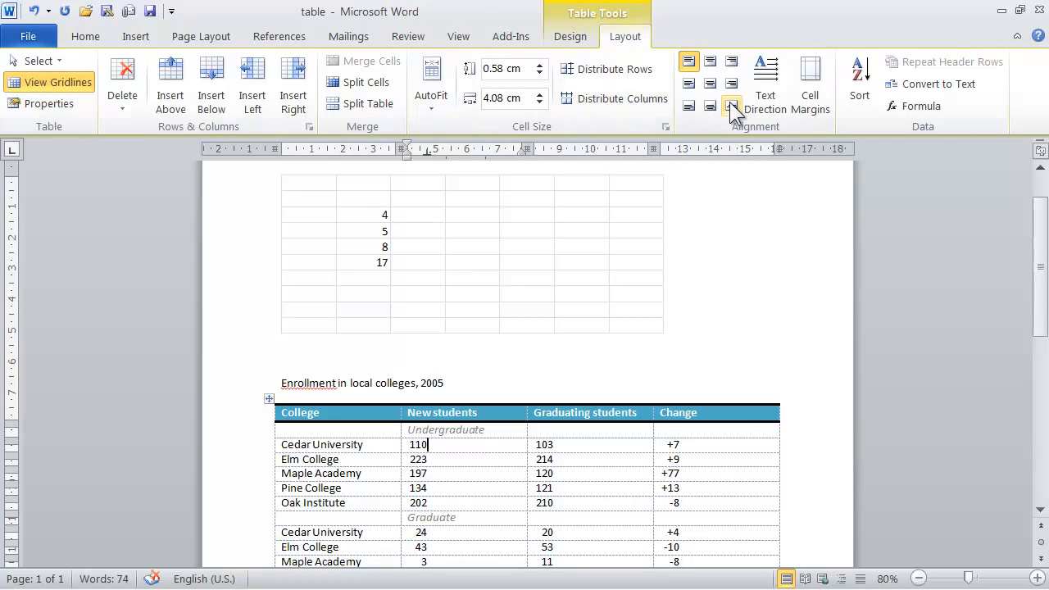
click(573, 36)
click(623, 38)
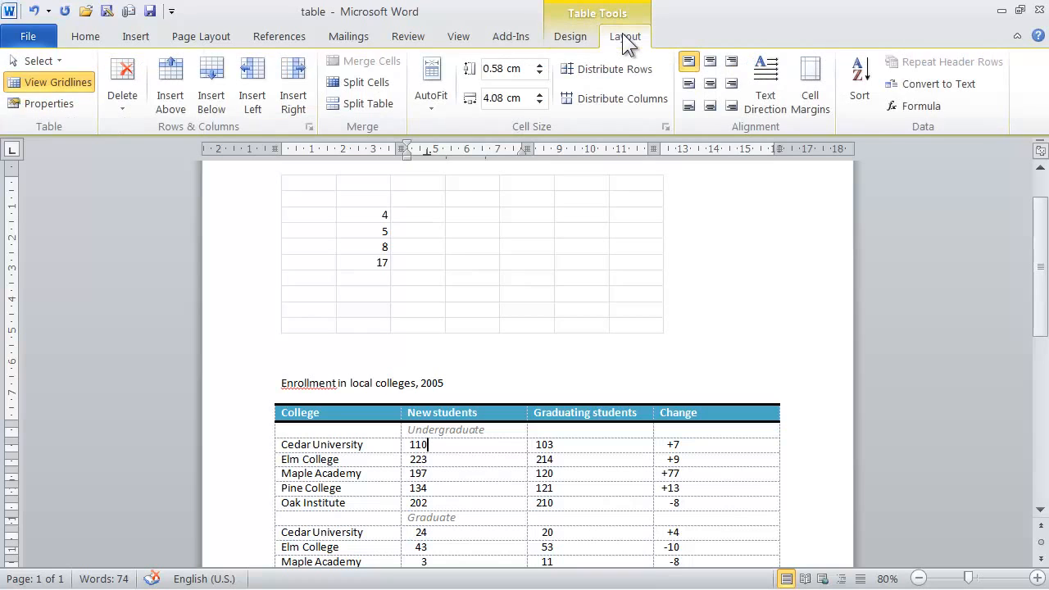